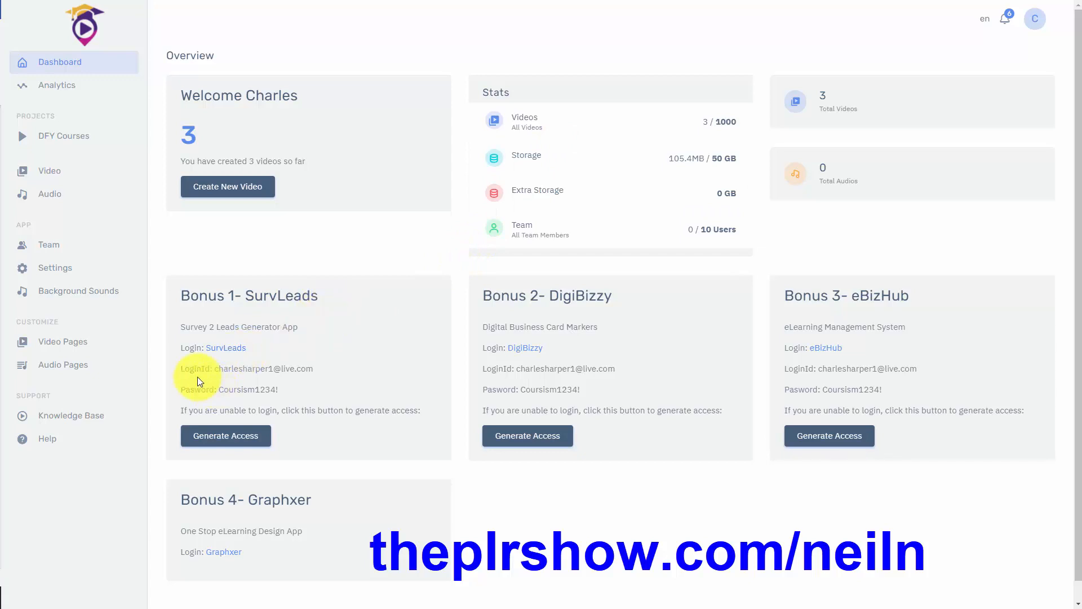
Add a new video to the video library by uploading the file Business Automation Blueprint - Part-1.Mp4.
click(46, 175)
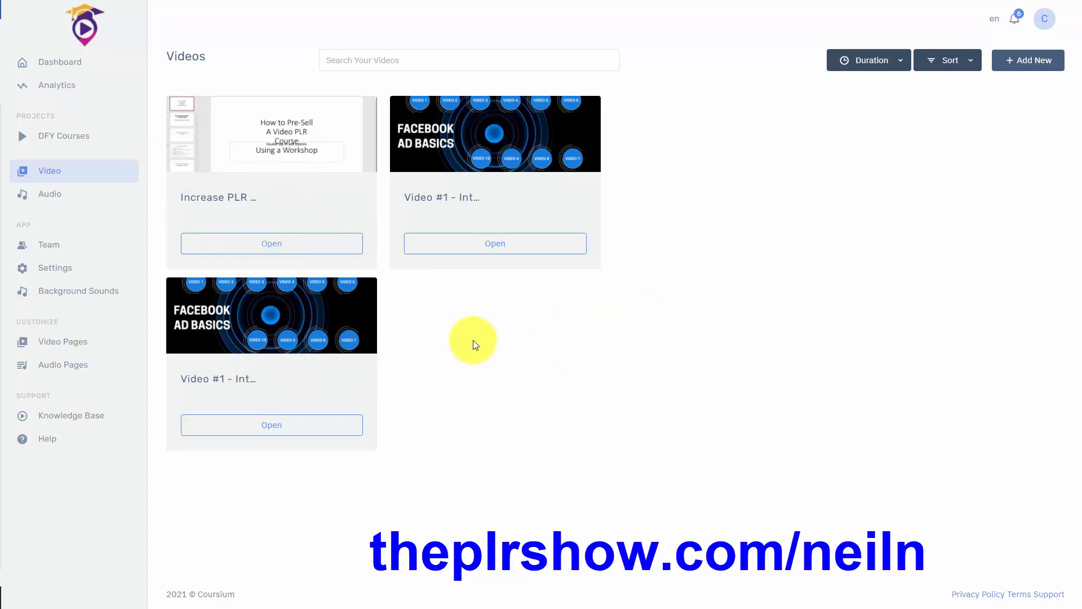
click(1022, 68)
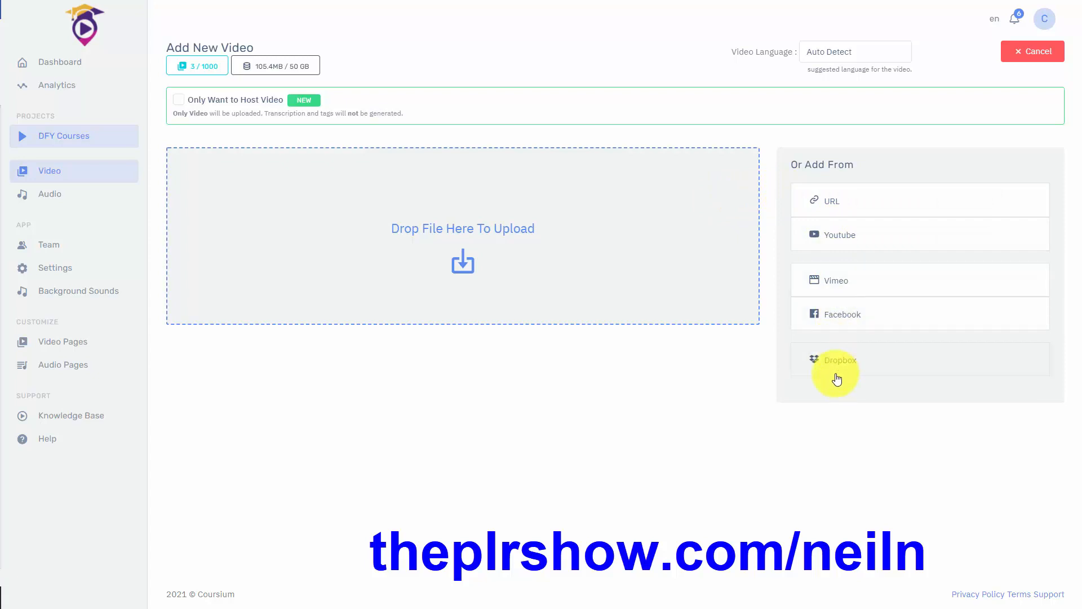
click(457, 265)
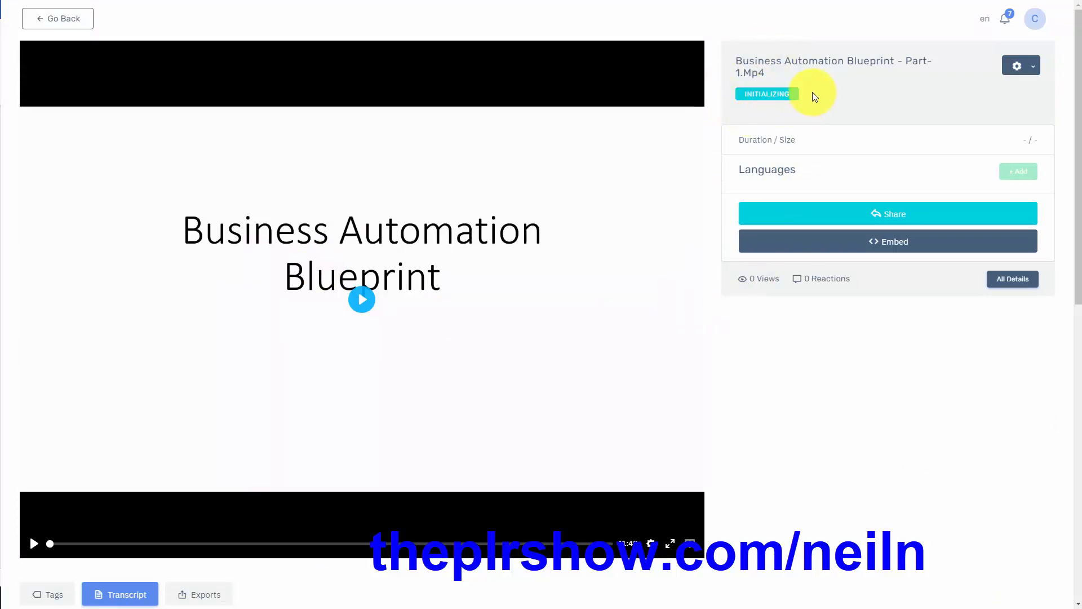
Look over the uploaded video's details and its transcript section, and return to the video list.
scroll(782, 172, down, 5)
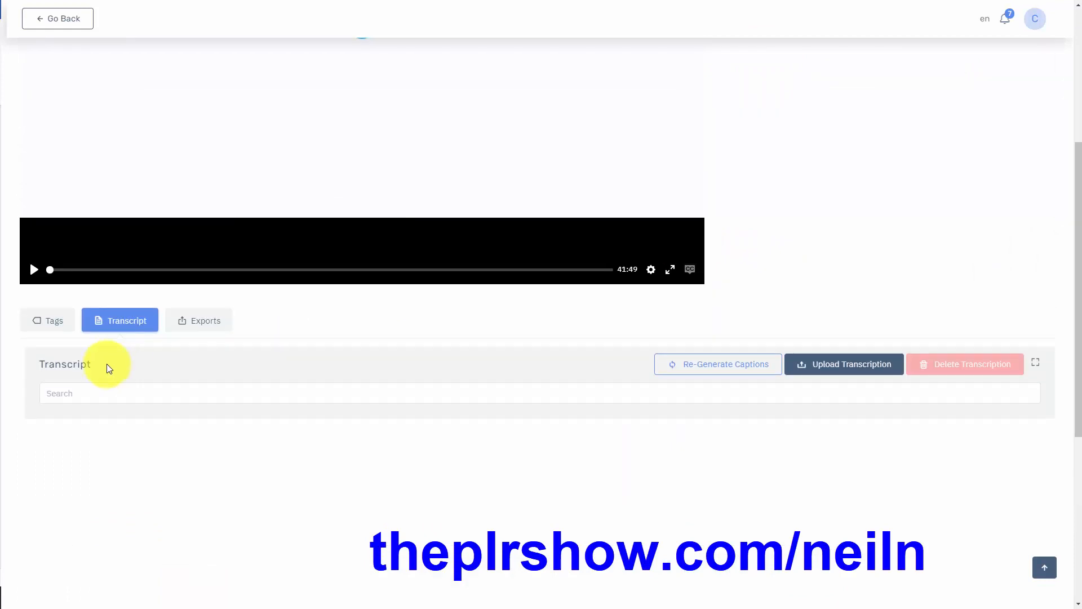
scroll(314, 339, up, 2)
scroll(306, 345, down, 2)
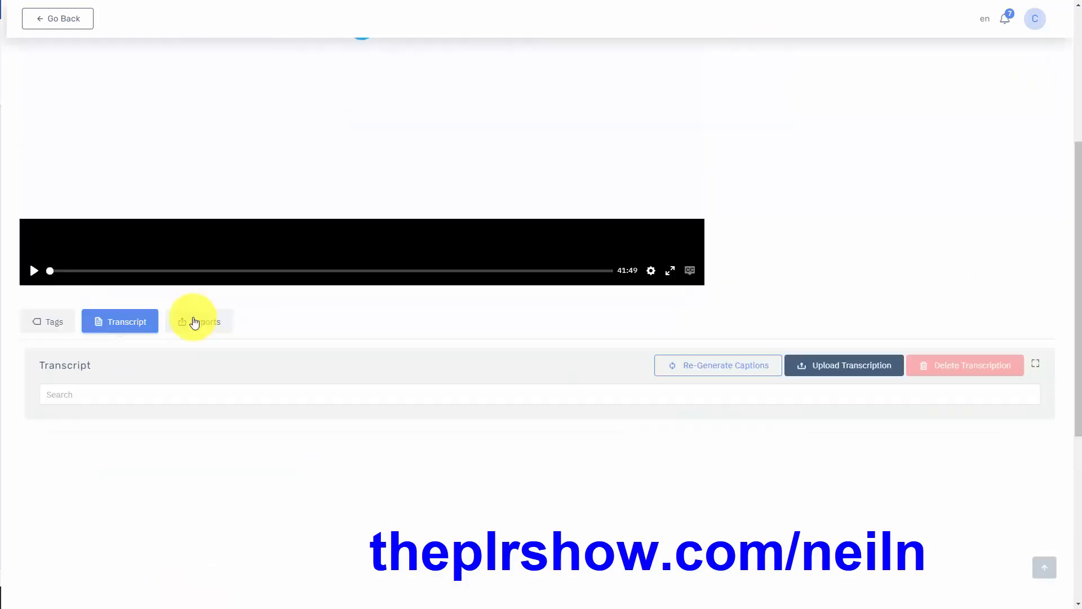
scroll(219, 324, up, 3)
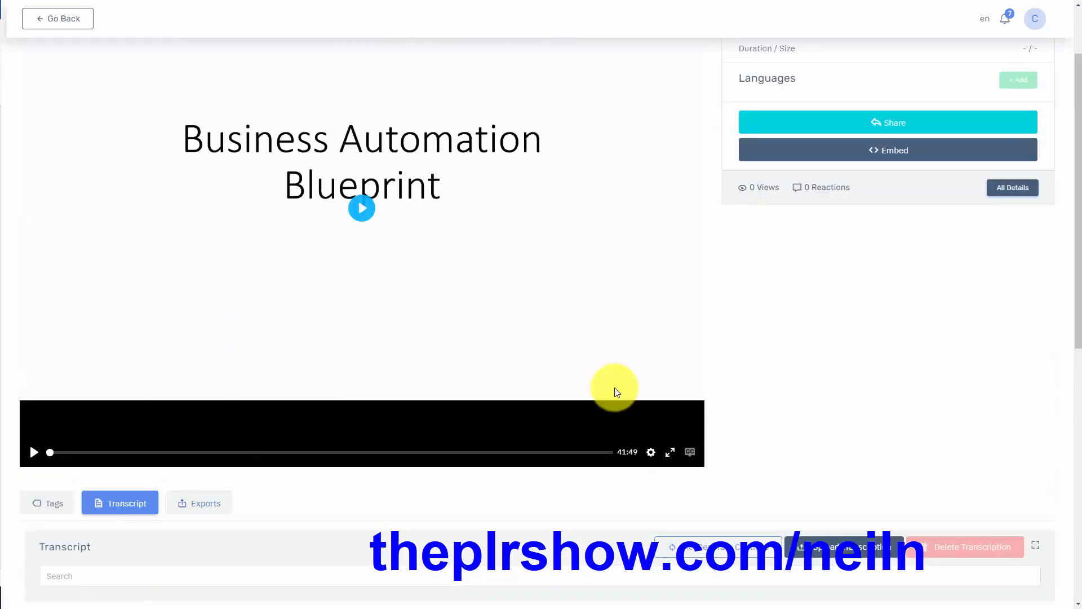
scroll(614, 389, up, 2)
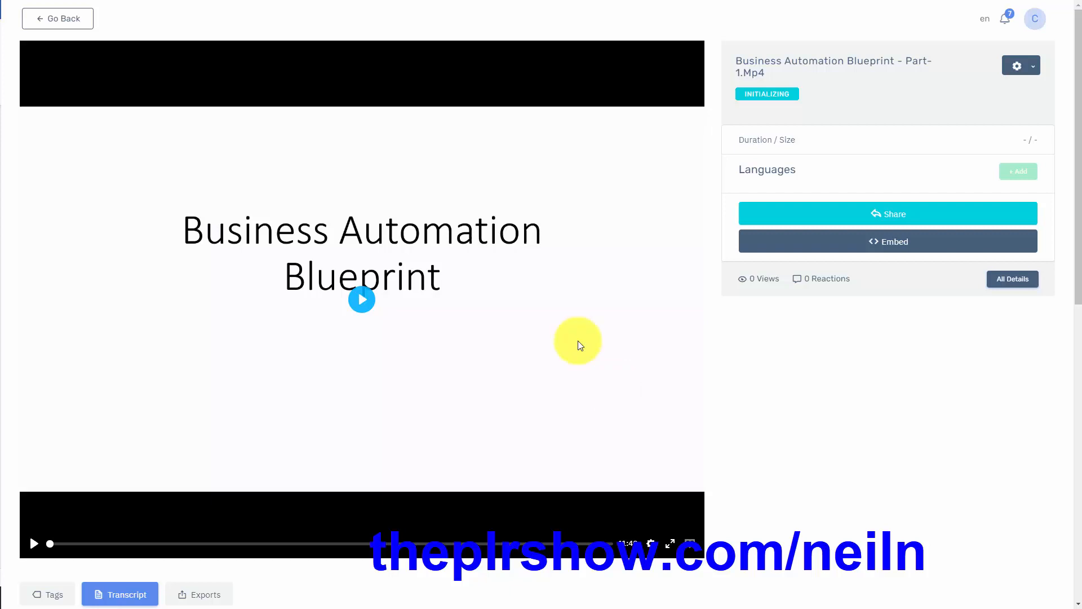
key(alt+Left)
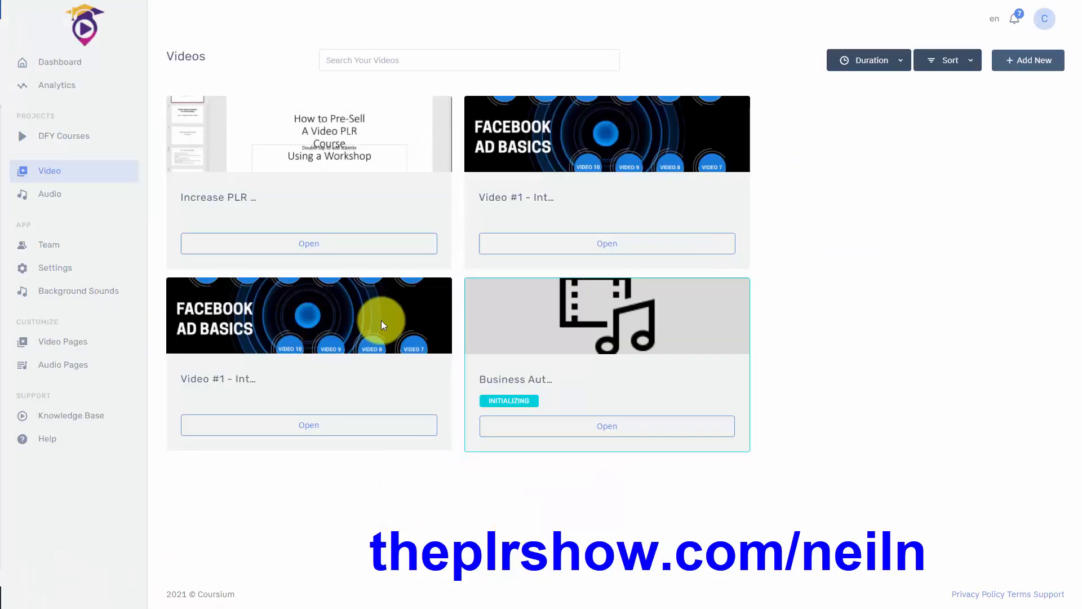
Start a new video page titled "Video Page for Business Automation" with the URL "videopage".
click(66, 344)
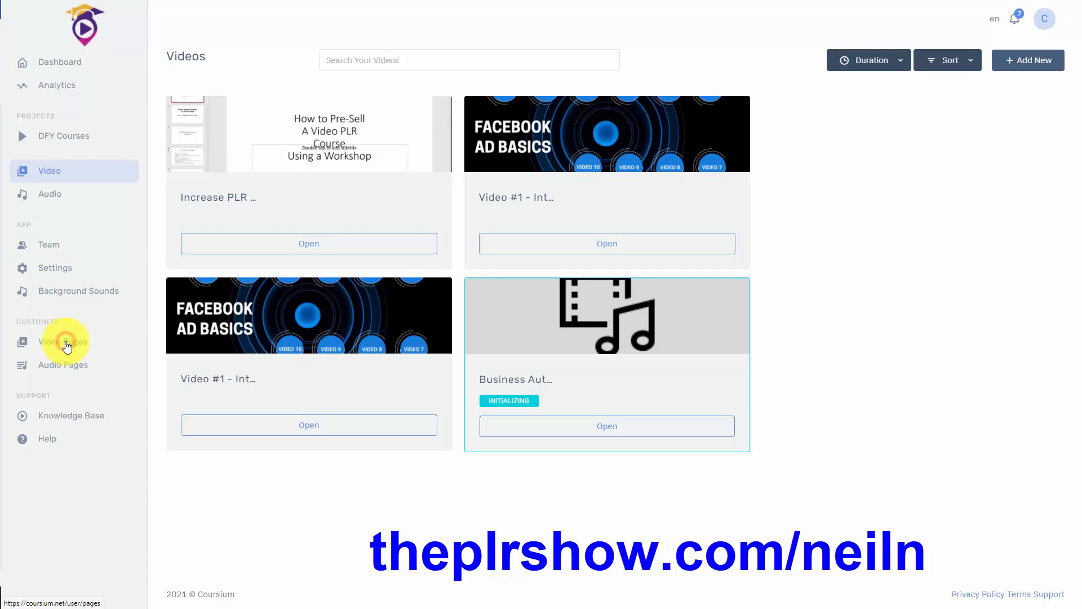
click(1017, 66)
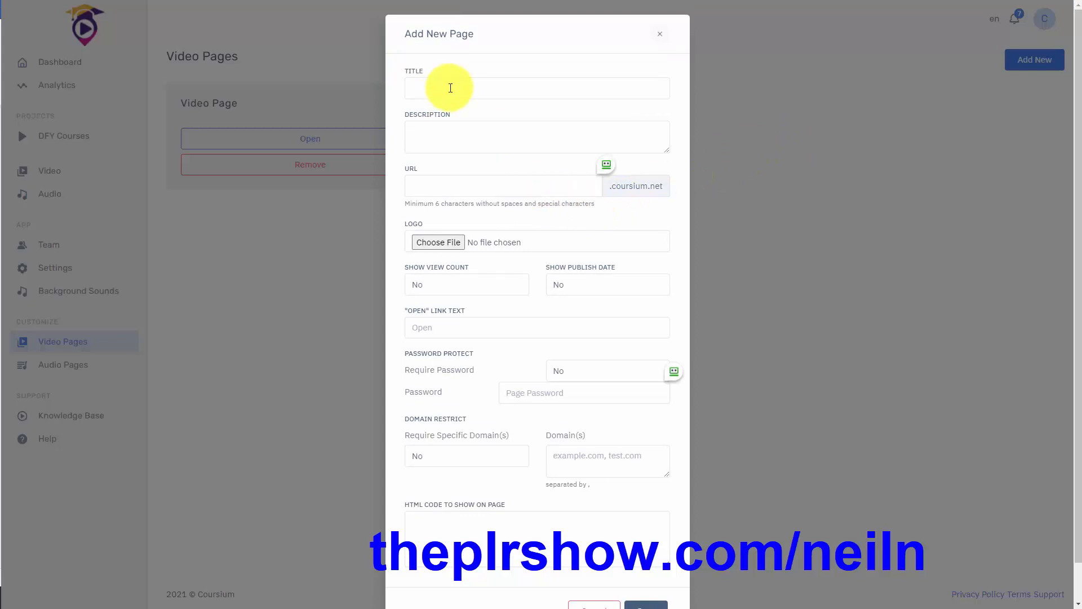
click(449, 88)
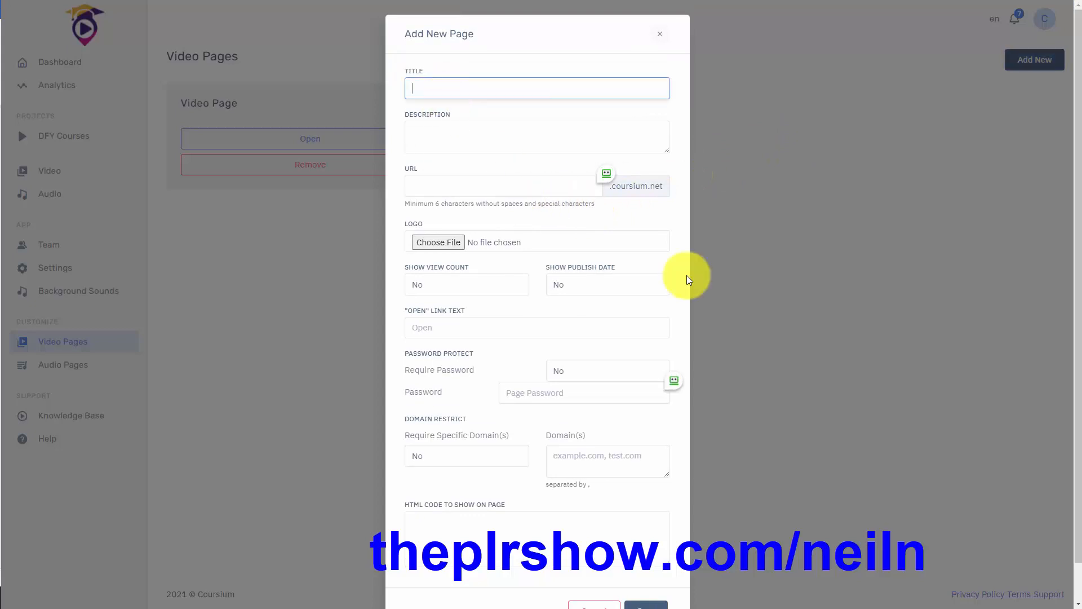
text(Video Page for Business Automation)
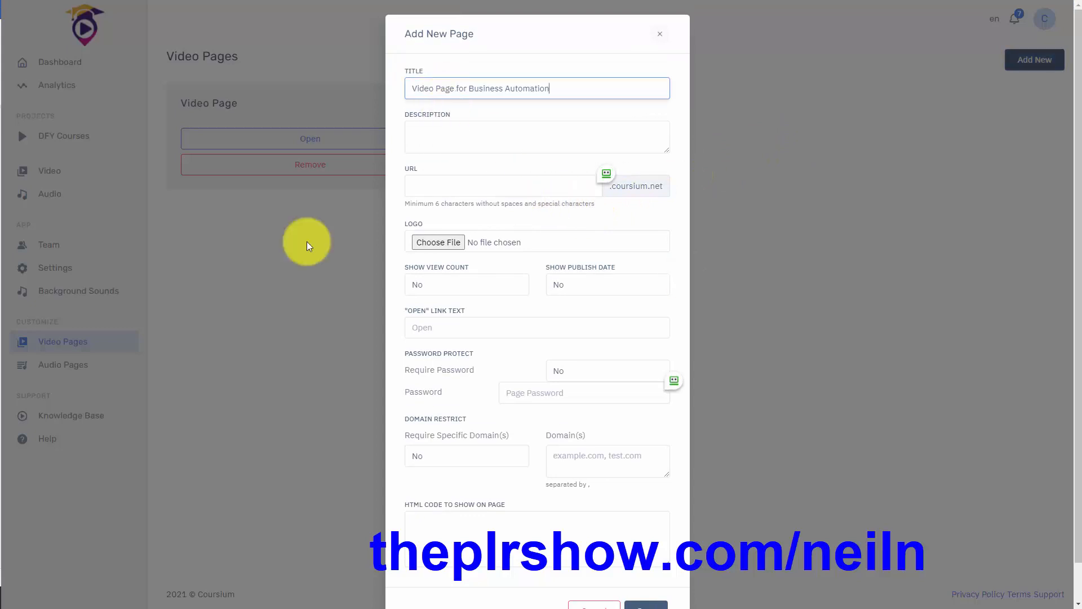
click(442, 187)
text(videopage)
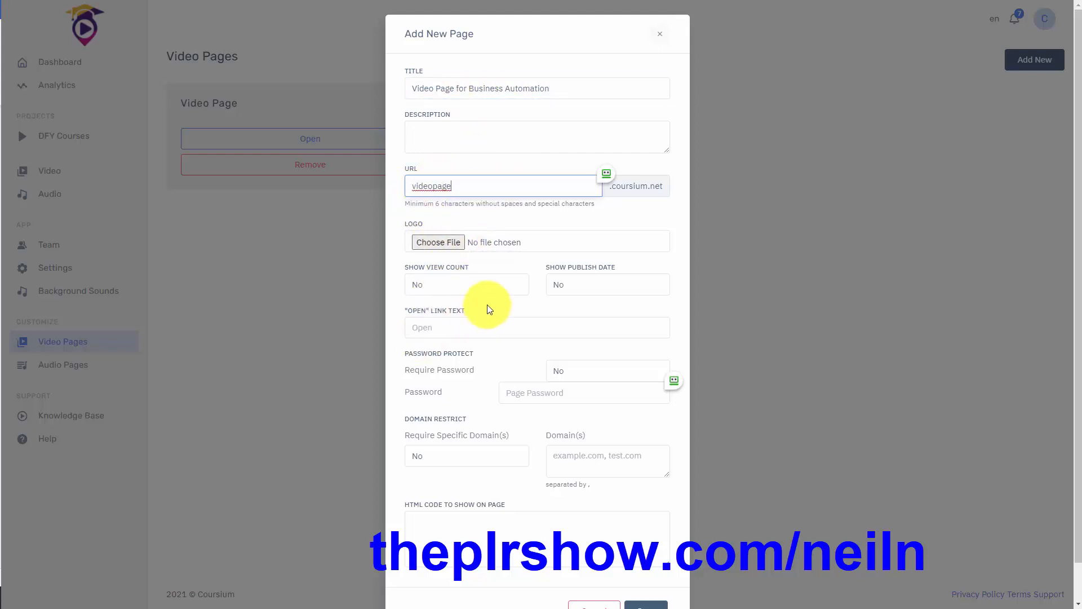
Keep view count and publish date set to No, leave the open link text blank, and save the new page.
click(451, 287)
click(451, 287)
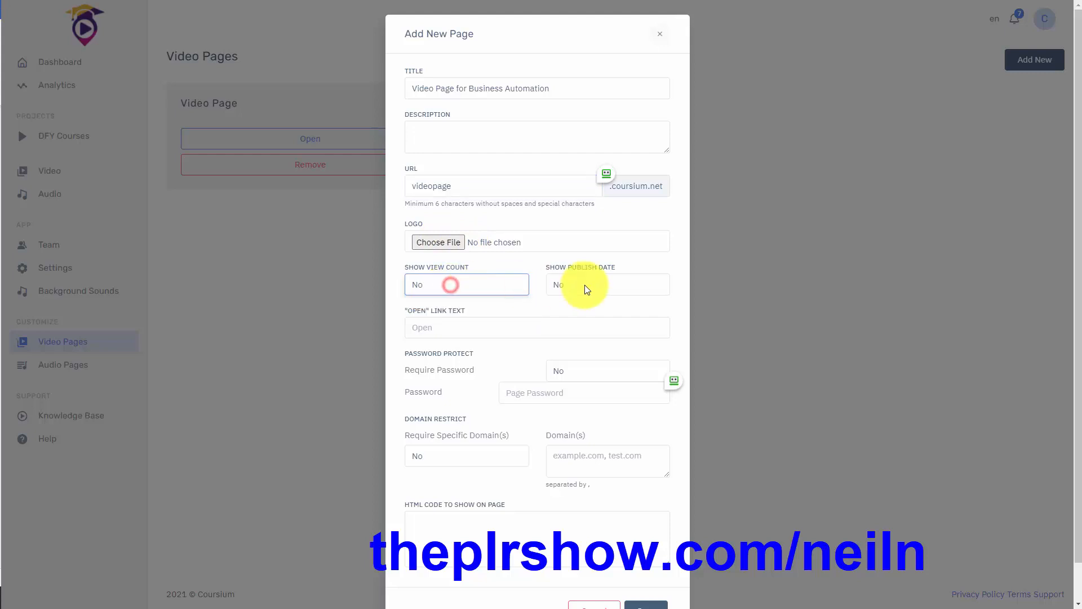
click(584, 285)
click(585, 287)
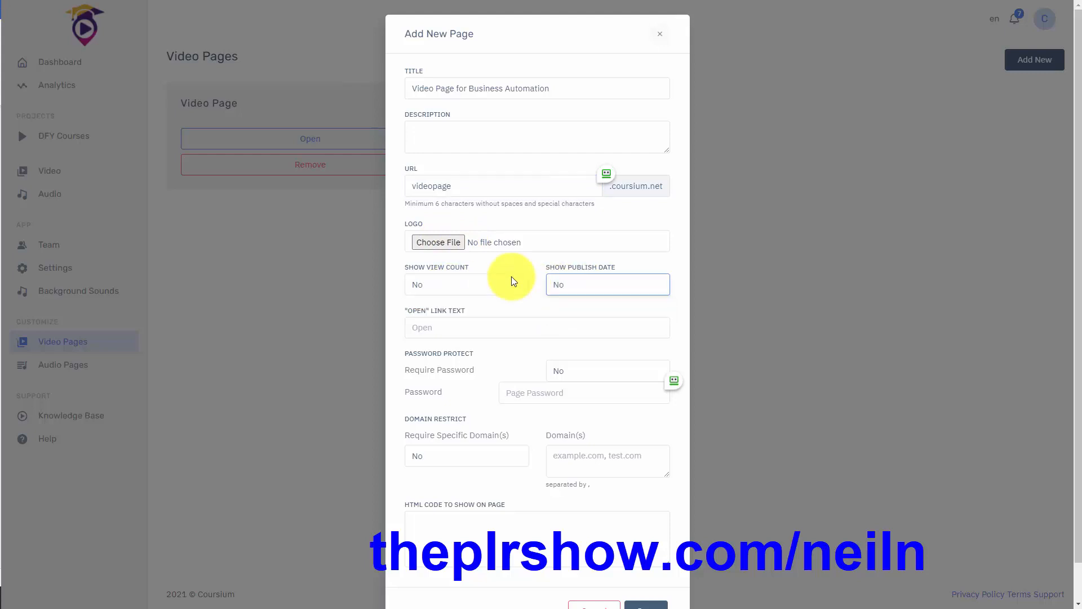
scroll(512, 276, down, 1)
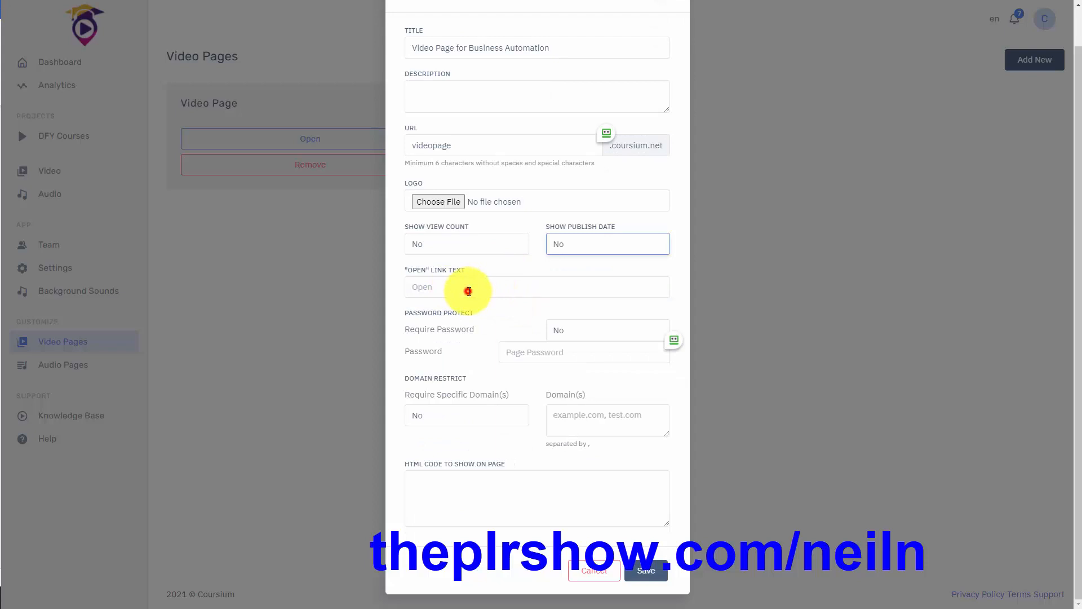
click(468, 291)
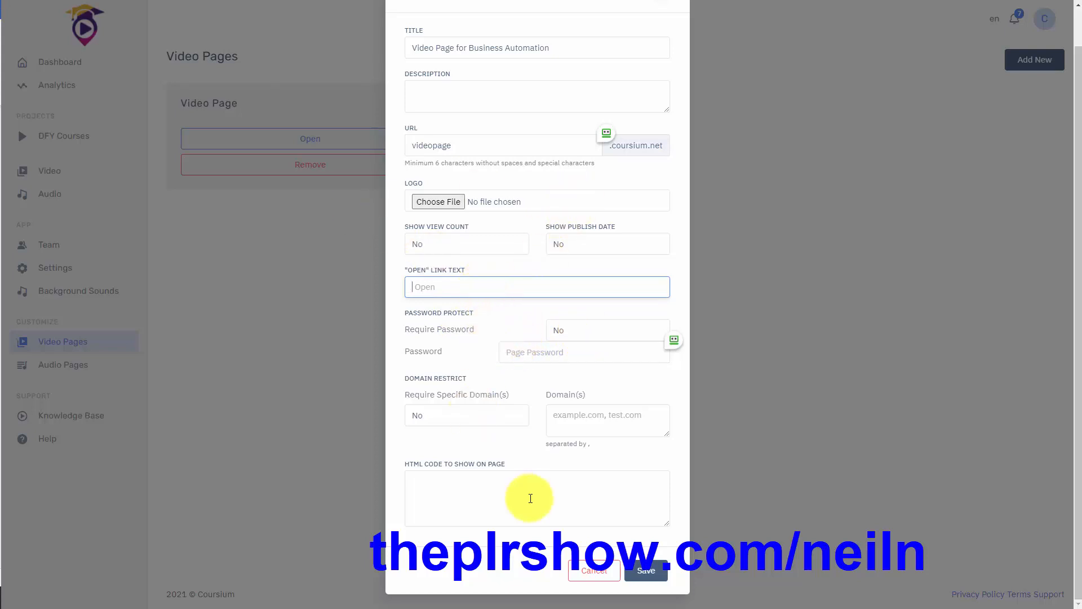
click(642, 571)
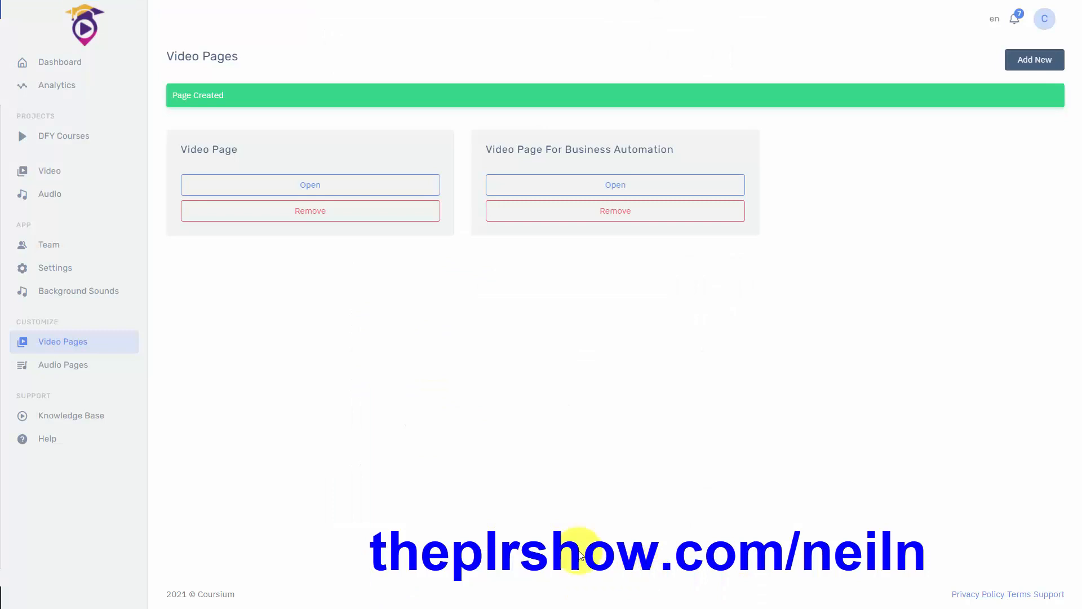
Add the Business Automation Blueprint video to the page "Video Page for Business Automation".
click(59, 172)
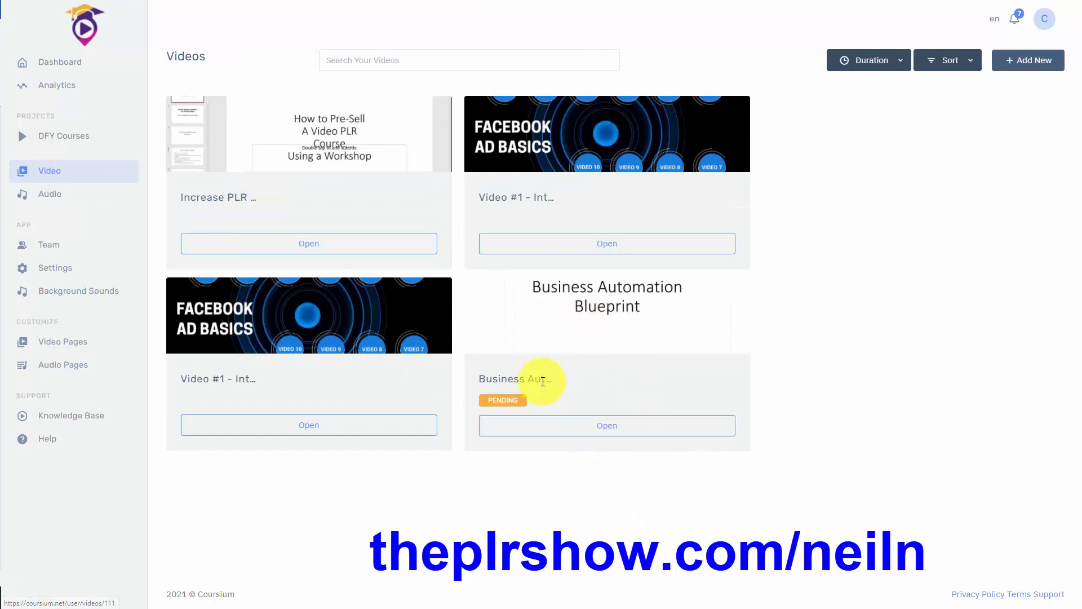
click(613, 429)
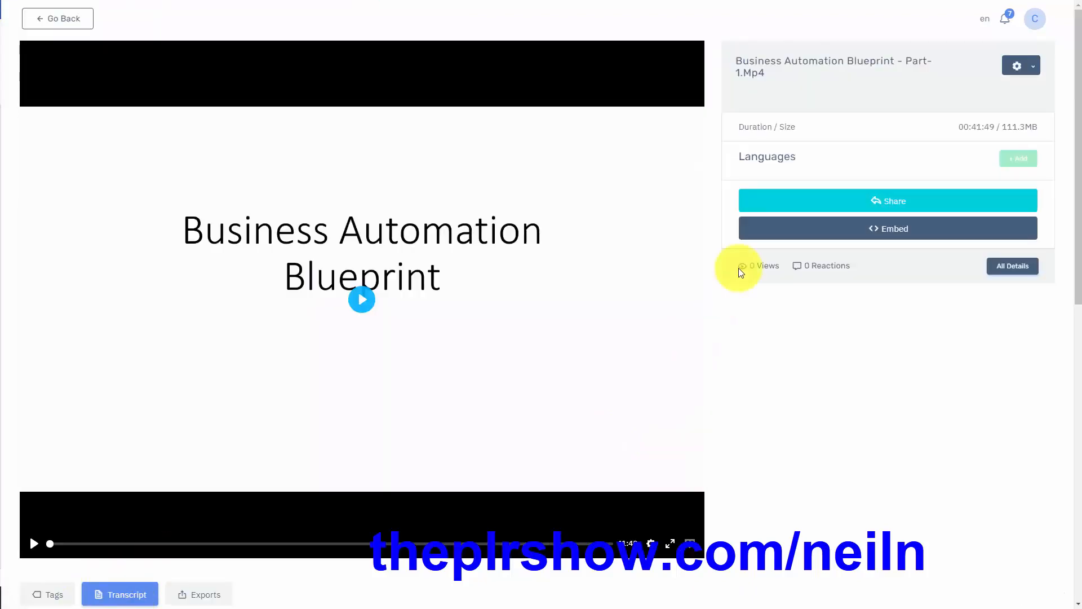
click(1017, 68)
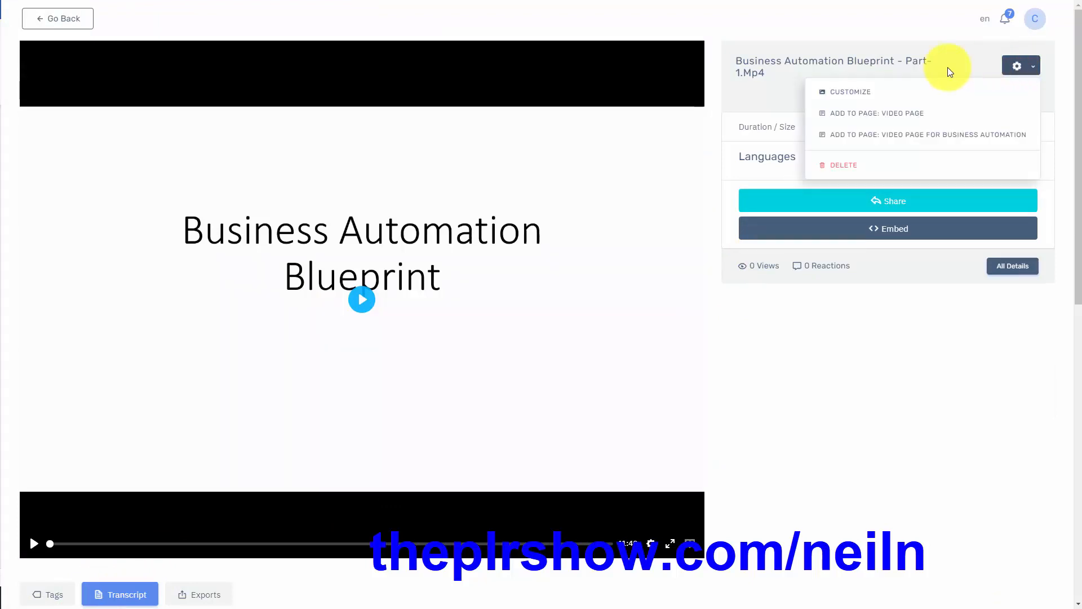
click(913, 136)
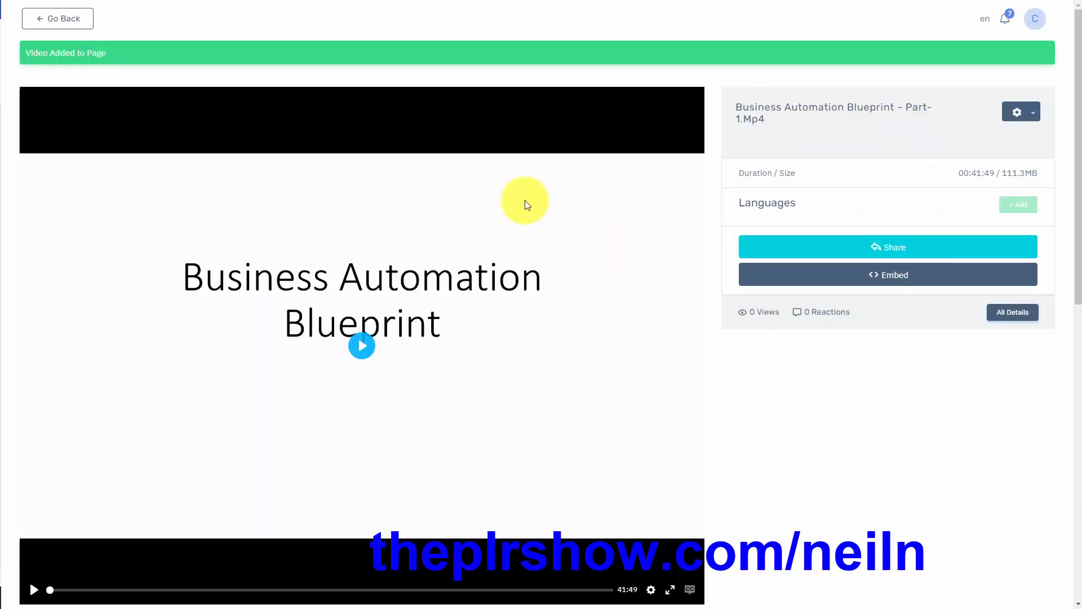
Open "Video Page for Business Automation" from the video pages and view its public page.
click(62, 22)
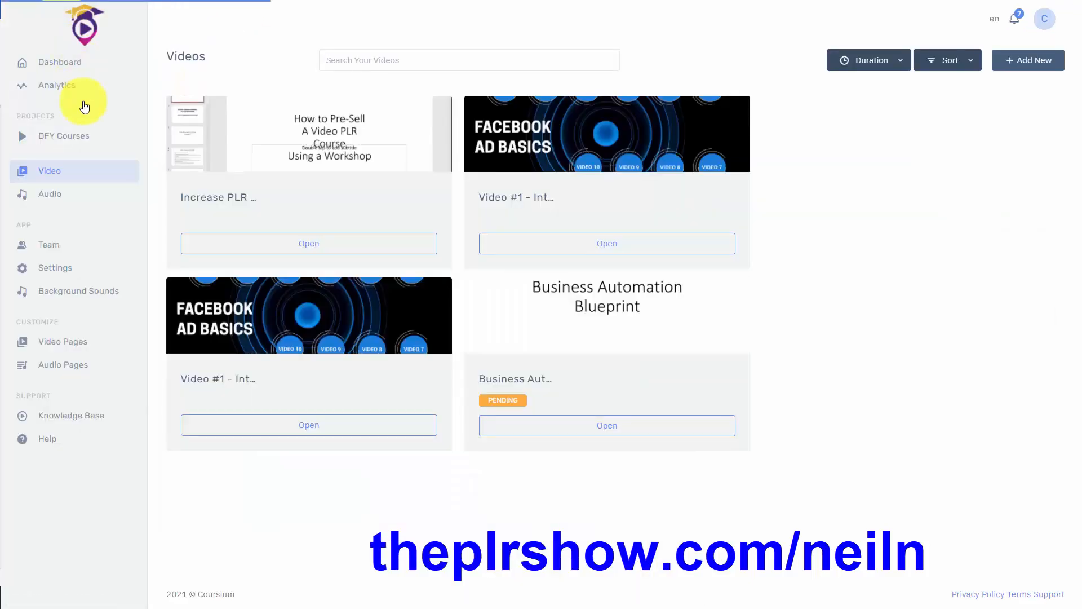
click(70, 342)
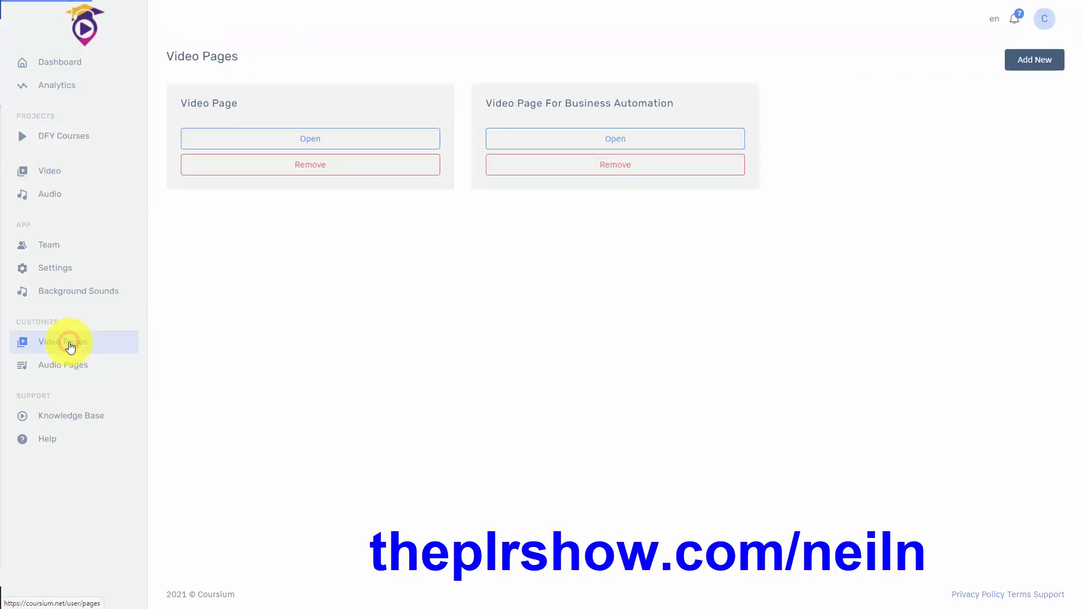
click(614, 138)
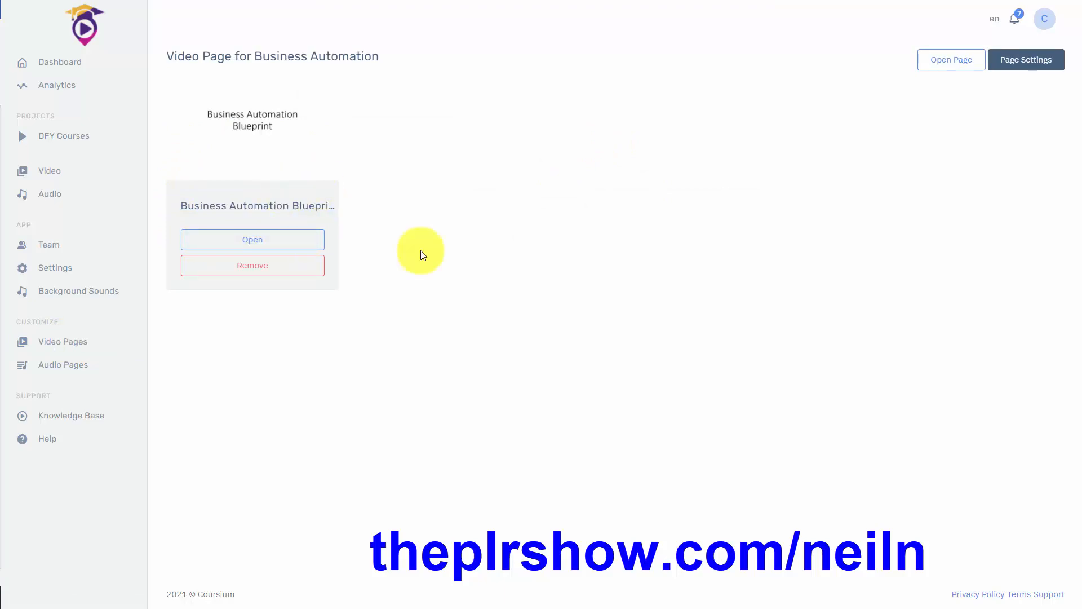
click(936, 67)
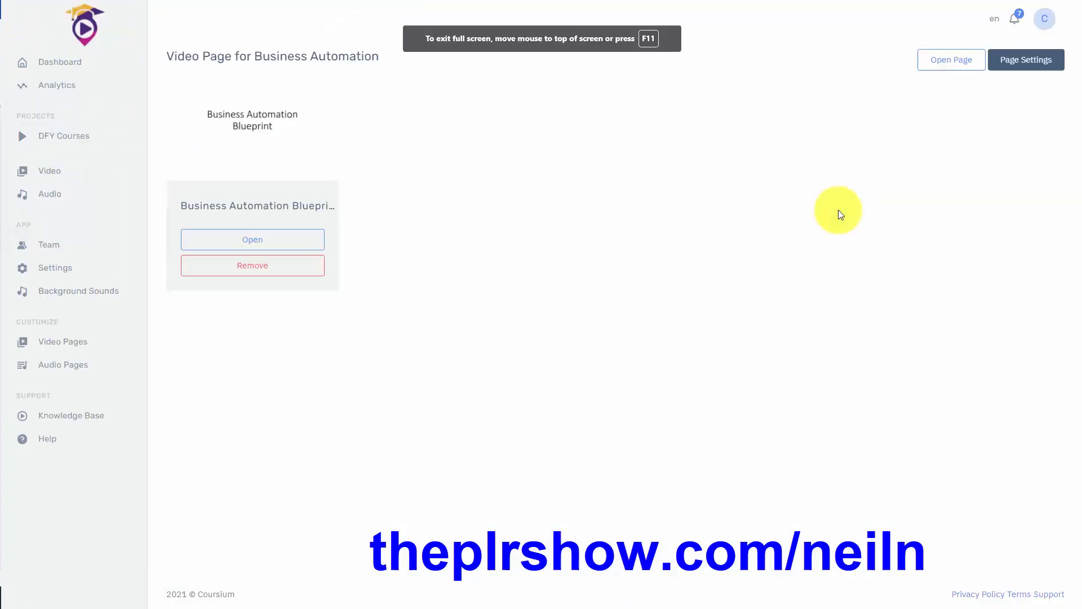
Copy the 1200 by 800 iframe embed code from the video page's settings.
click(1011, 65)
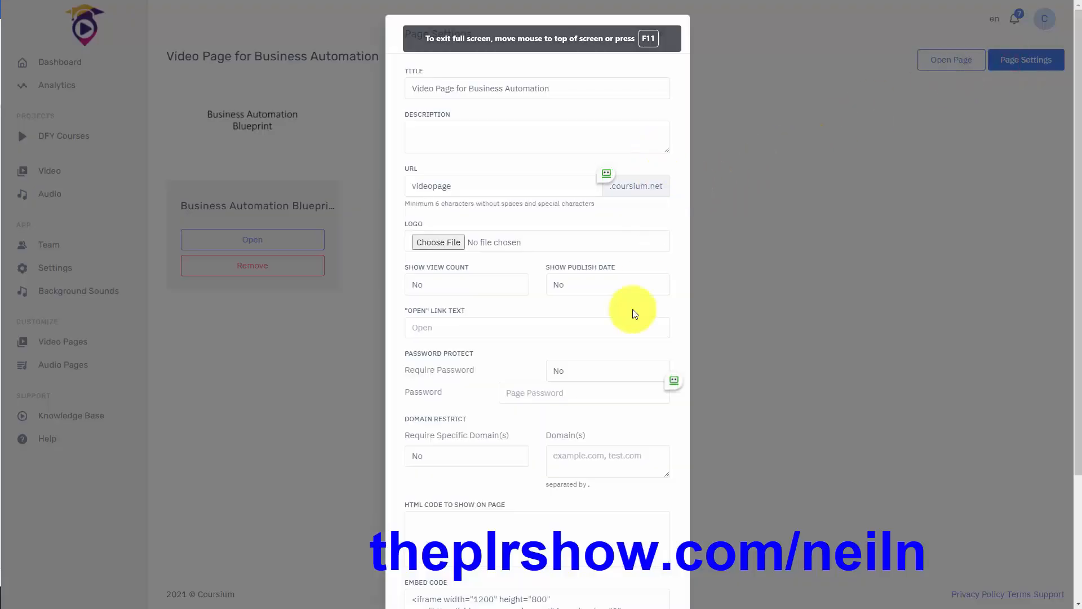
scroll(634, 313, down, 2)
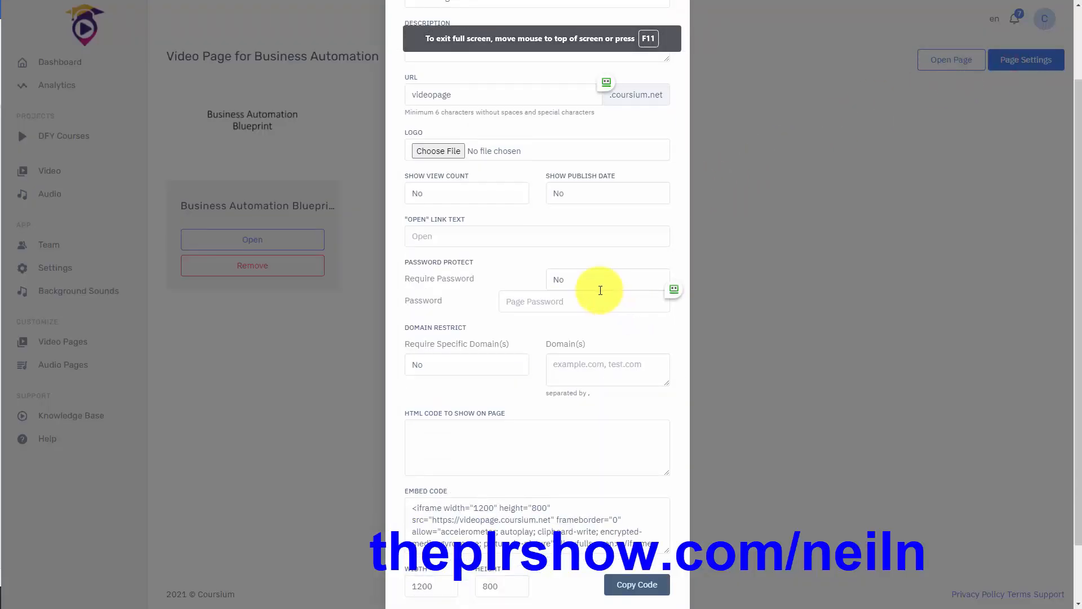
scroll(591, 282, down, 1)
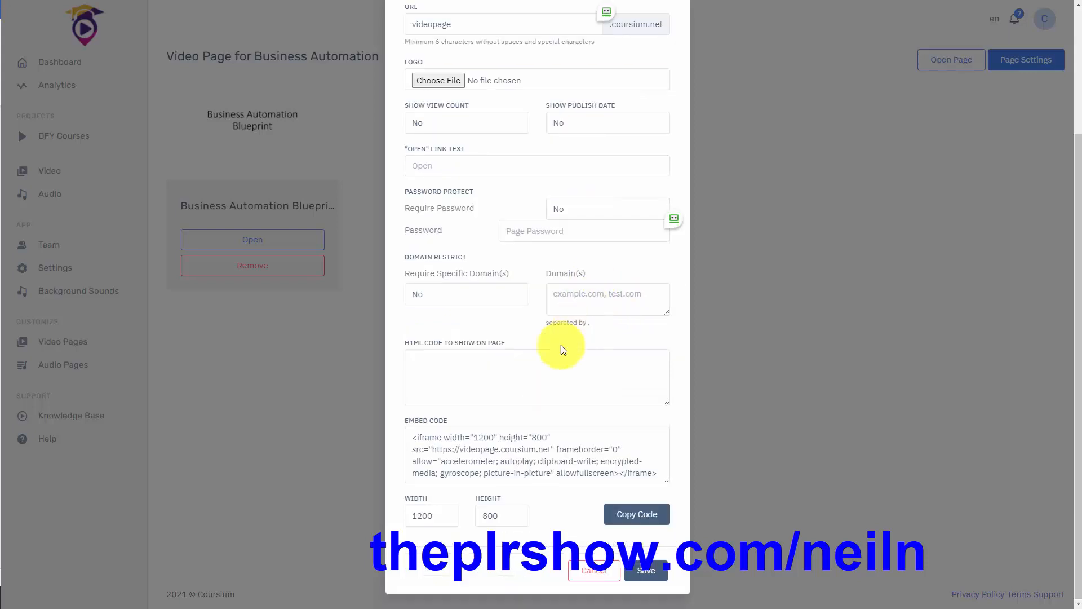
click(622, 520)
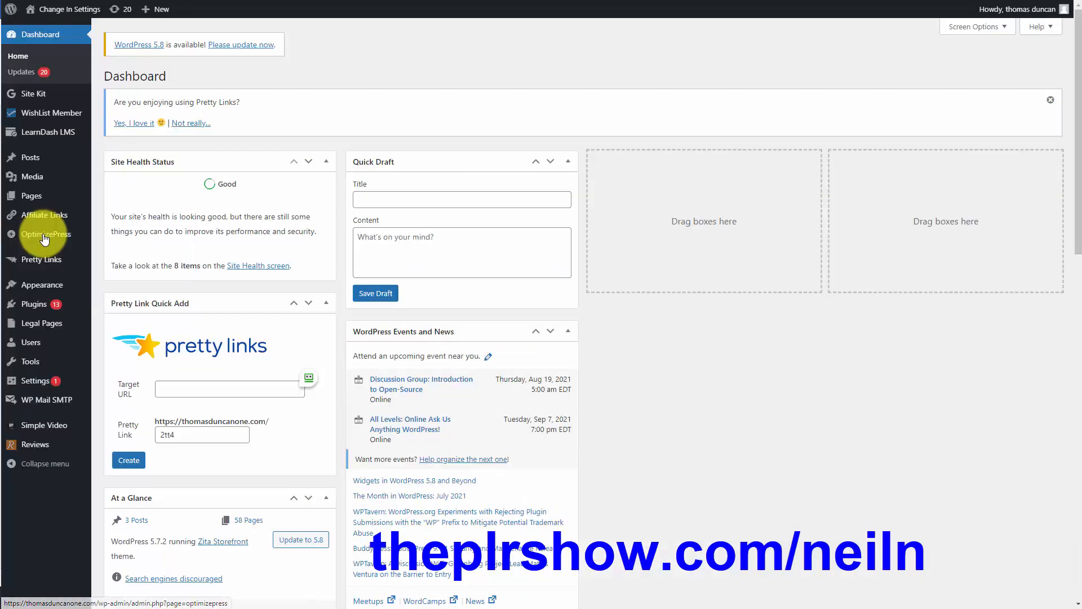
In WordPress, create a new page with the copied iframe embed code in a Custom HTML block and publish it.
click(37, 180)
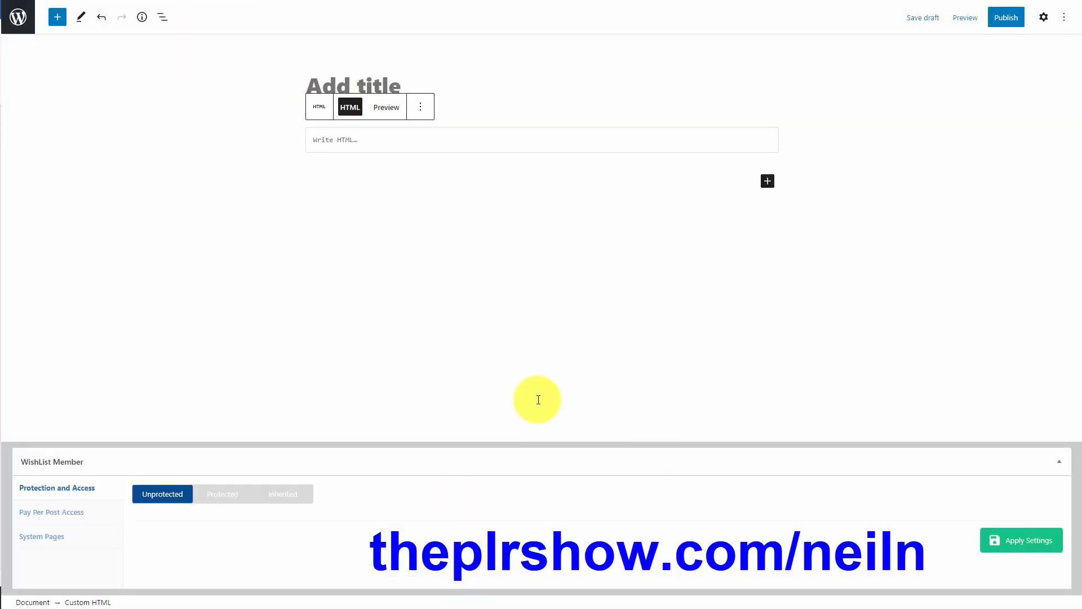
text(<iframe width="1200" height="800" src="https://videopage.coursium.net" frameborder="0" allow="accelerometer; autoplay; clipboard-write; encrypted-media; gyroscope; picture-in-picture" allowfullscreen></iframe>)
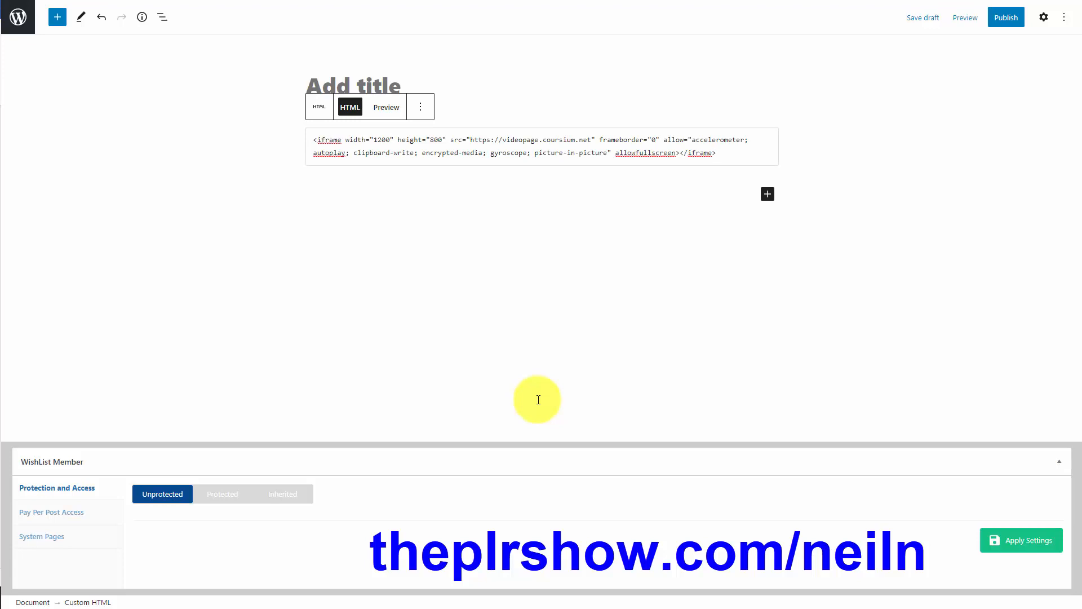
click(1006, 18)
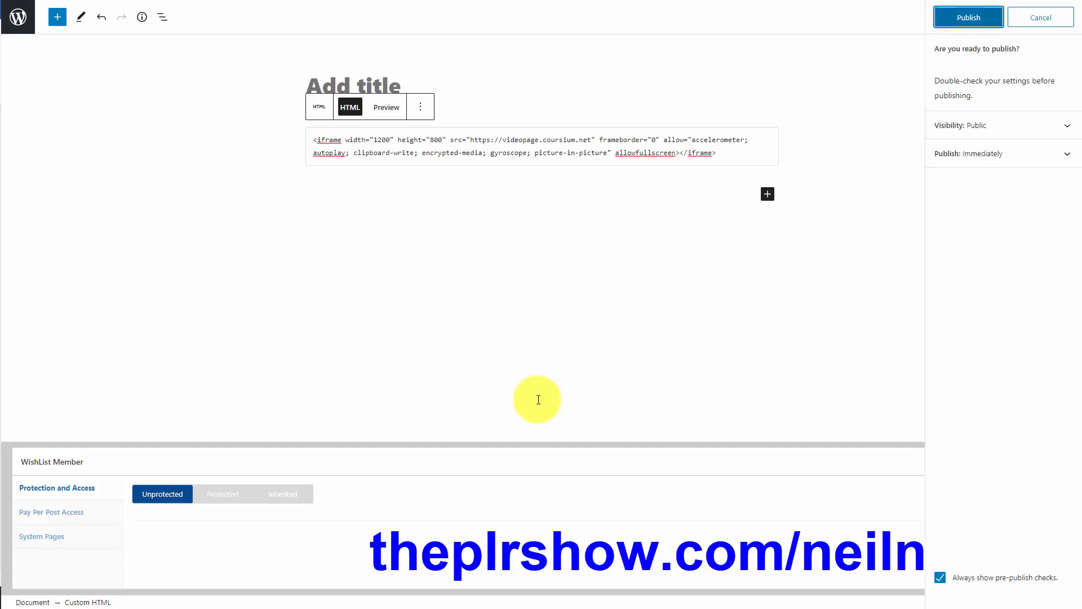
click(970, 17)
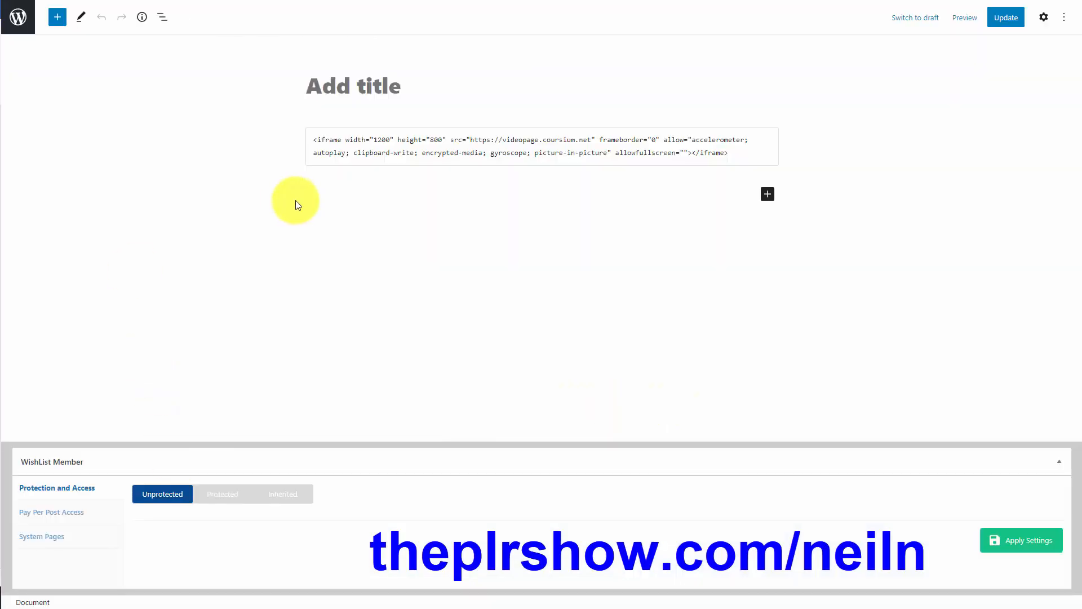
Protect the page in WishList Member for the Video Tutorials level, enable automatic protection of new content under it, and apply the settings.
click(216, 498)
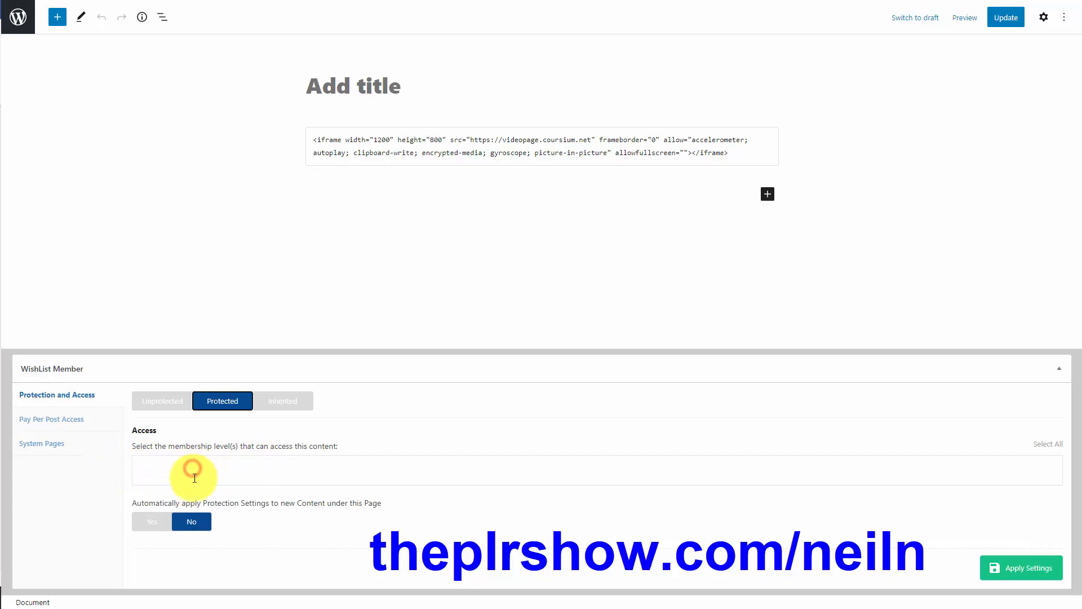
click(193, 469)
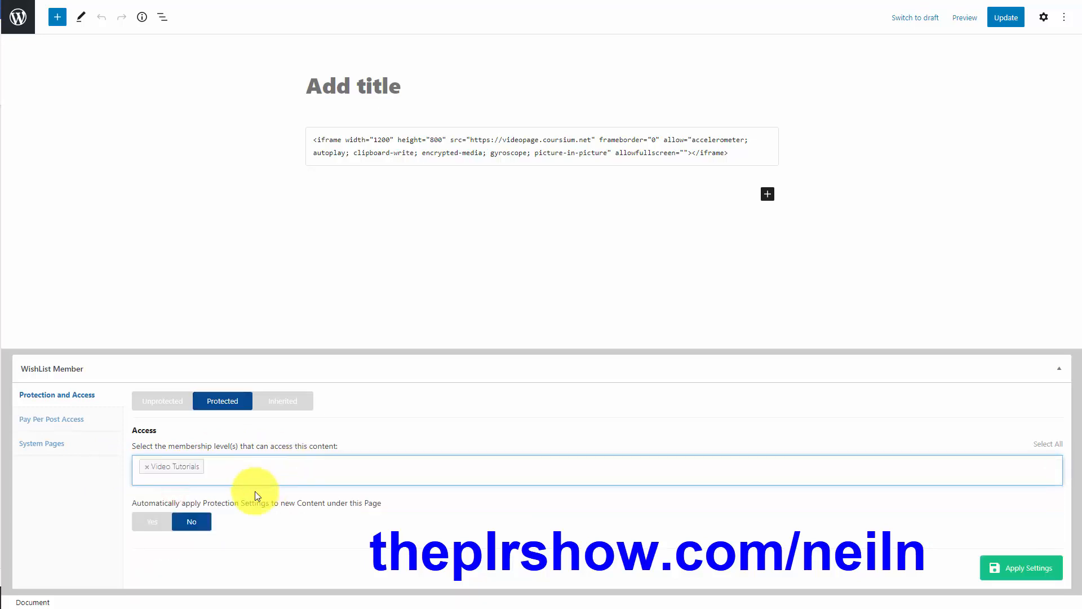
click(153, 520)
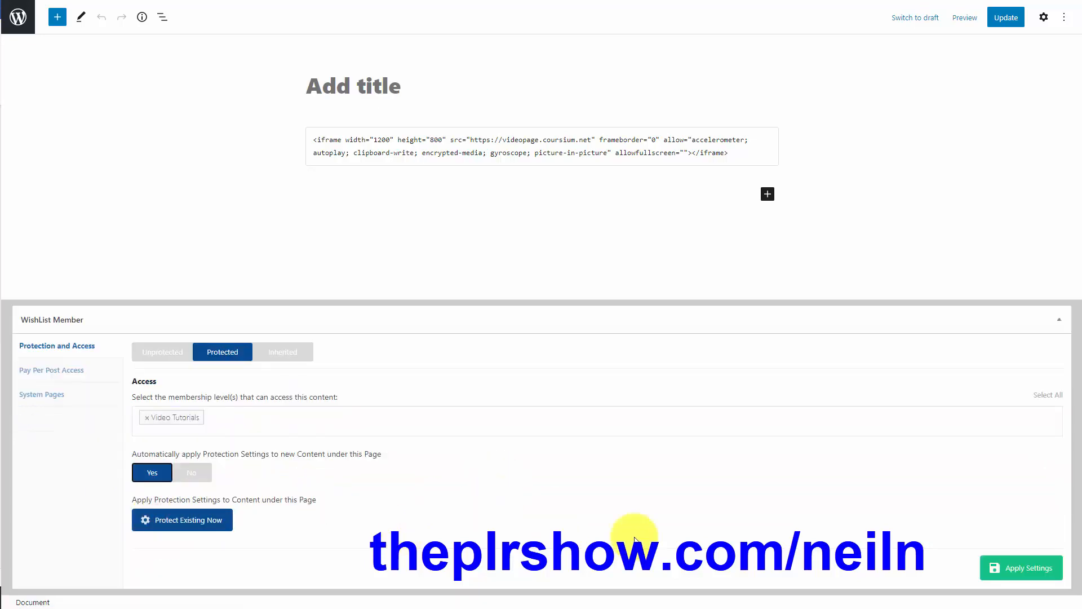
click(1023, 569)
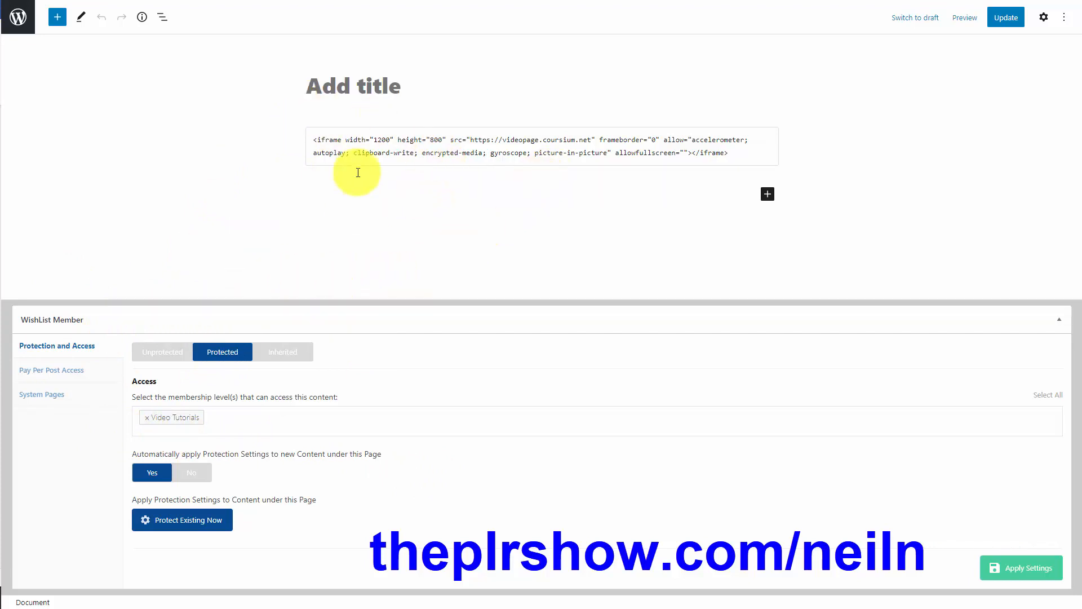
Switch to Coursium and save the Business Automation Blueprint video's customization with its visibility set to Public.
key(ctrl+Tab)
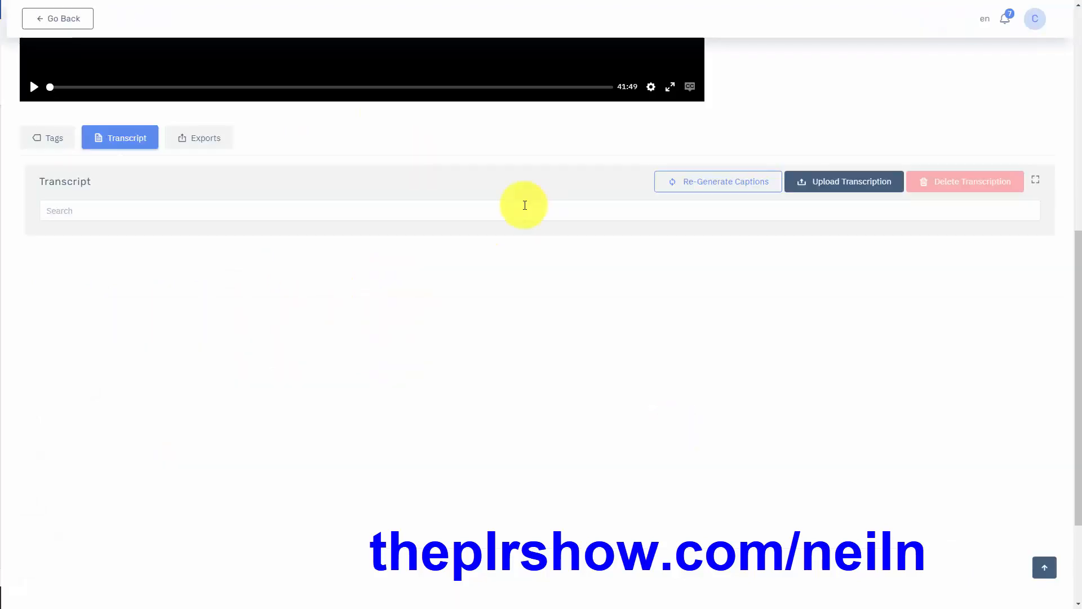
scroll(260, 239, up, 5)
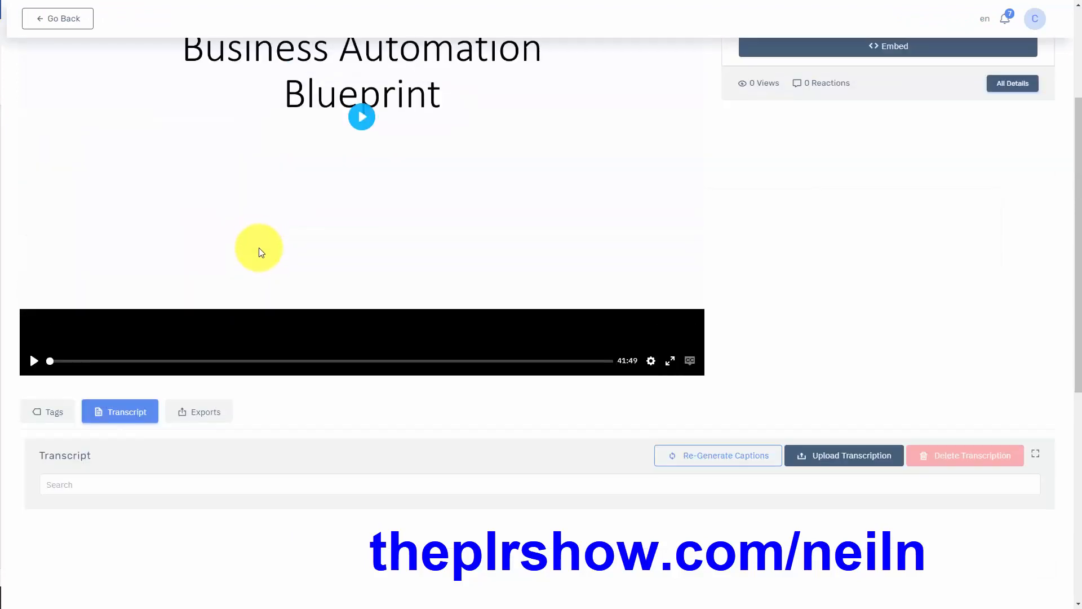
scroll(169, 293, down, 2)
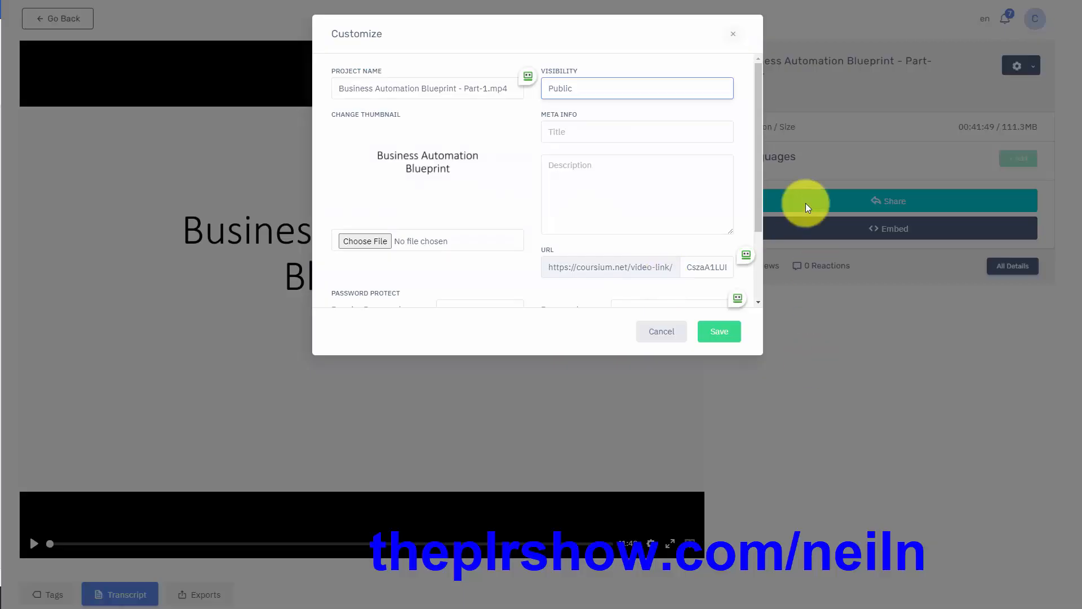
click(672, 88)
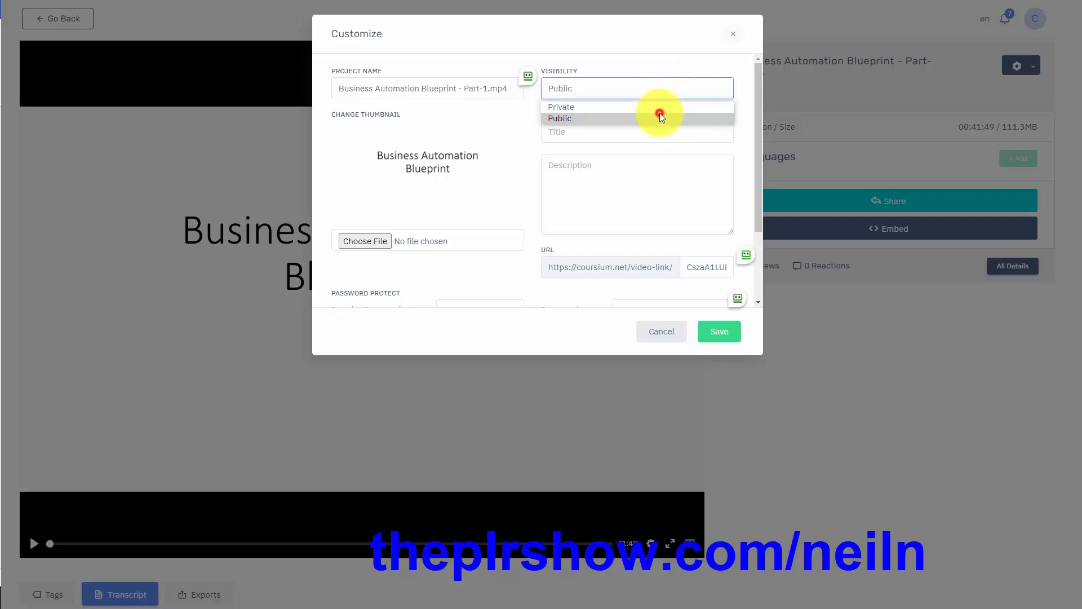
click(659, 109)
click(715, 331)
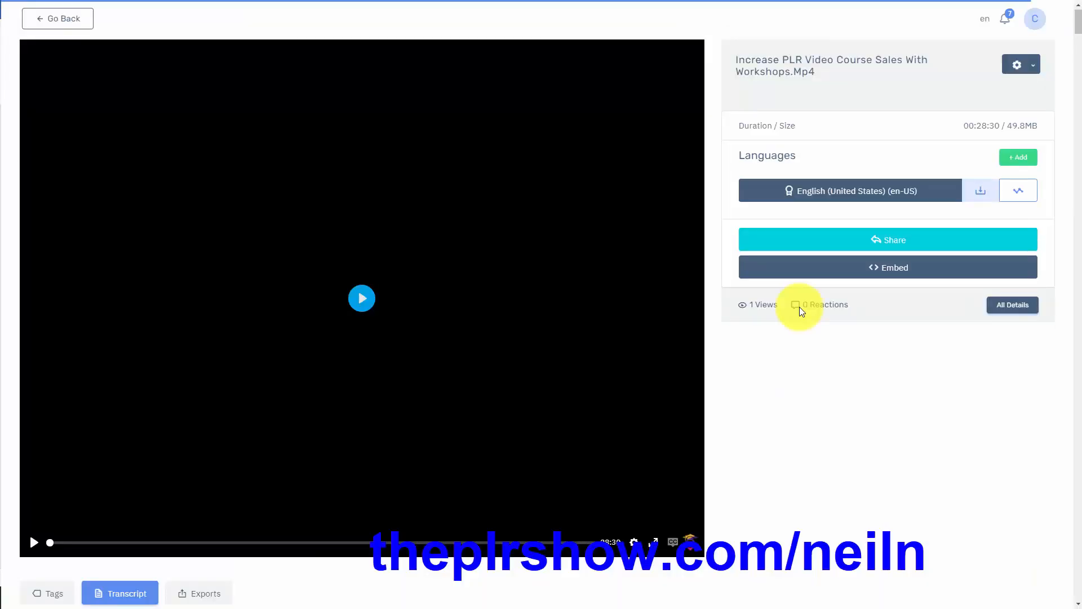
Look through the transcript and its editing options for the video "Increase PLR Video Course Sales with Workshops".
scroll(697, 293, down, 12)
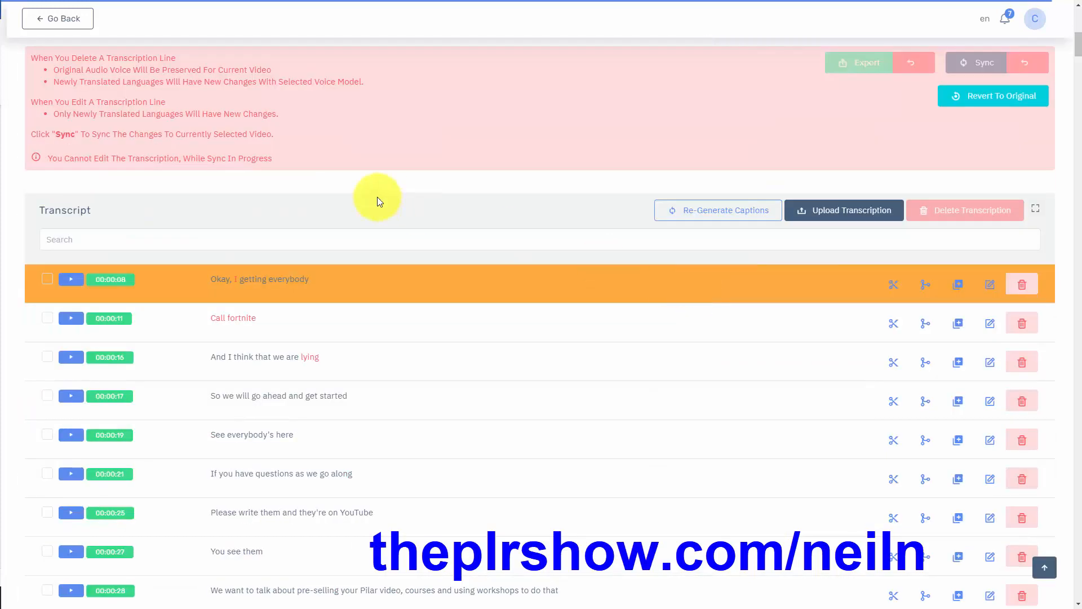
scroll(381, 210, up, 3)
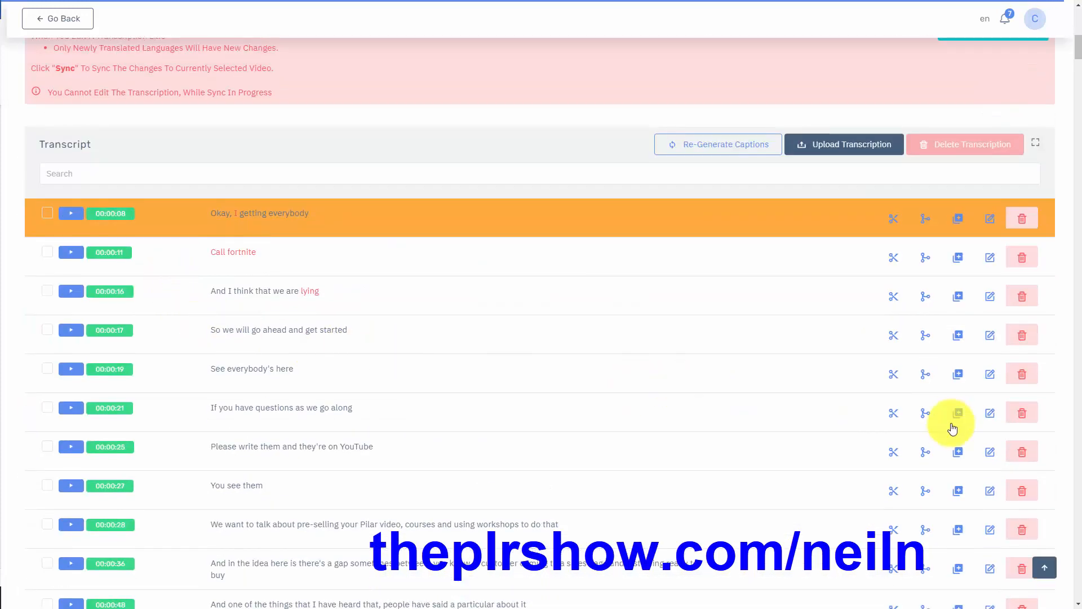
scroll(953, 427, down, 7)
scroll(952, 427, up, 15)
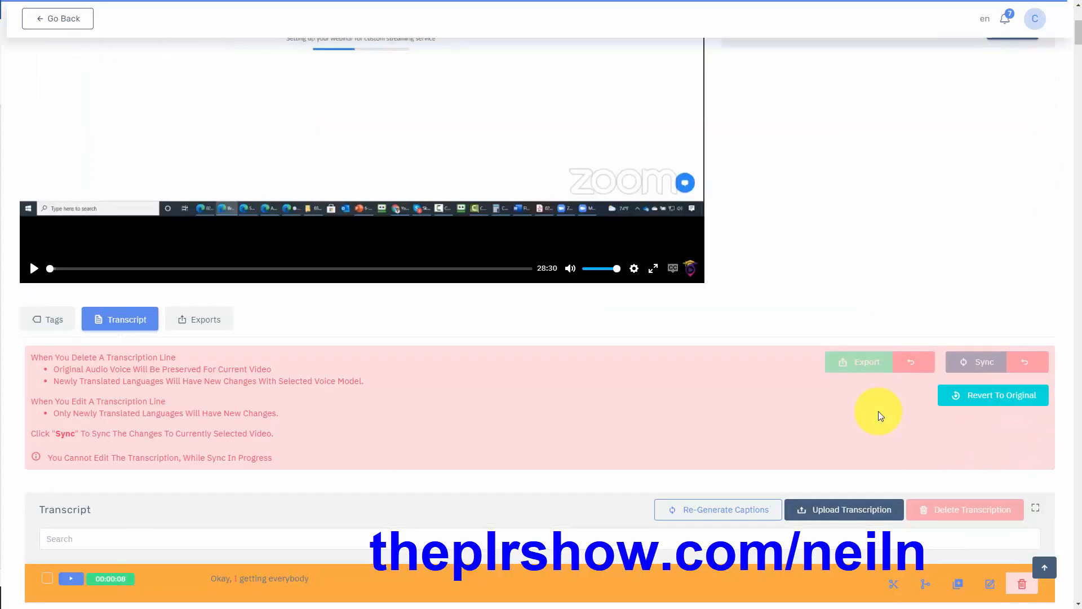
scroll(878, 415, up, 2)
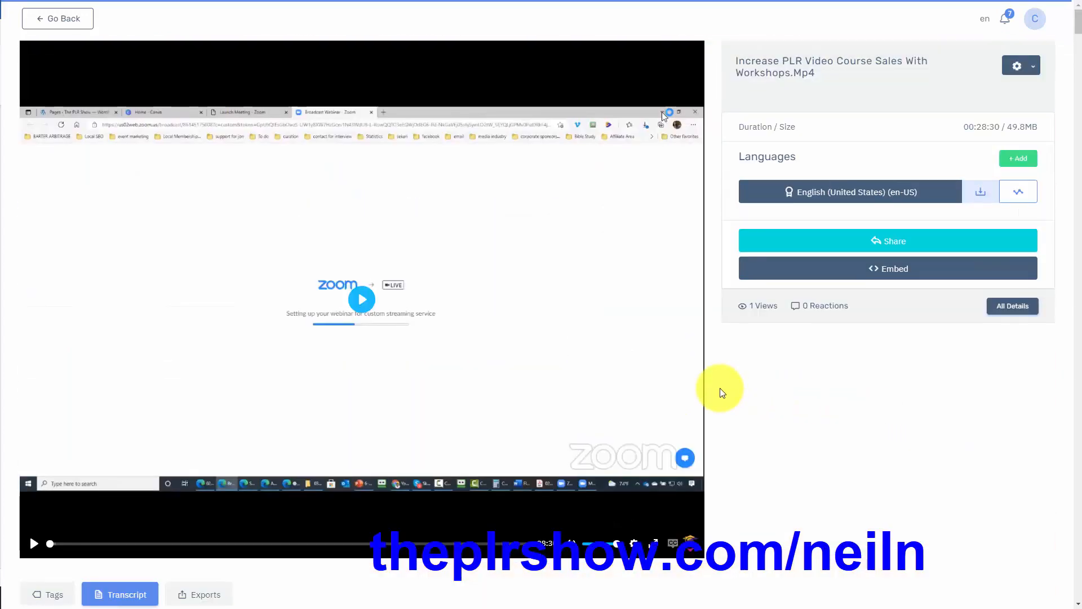
scroll(720, 391, down, 2)
scroll(719, 388, up, 2)
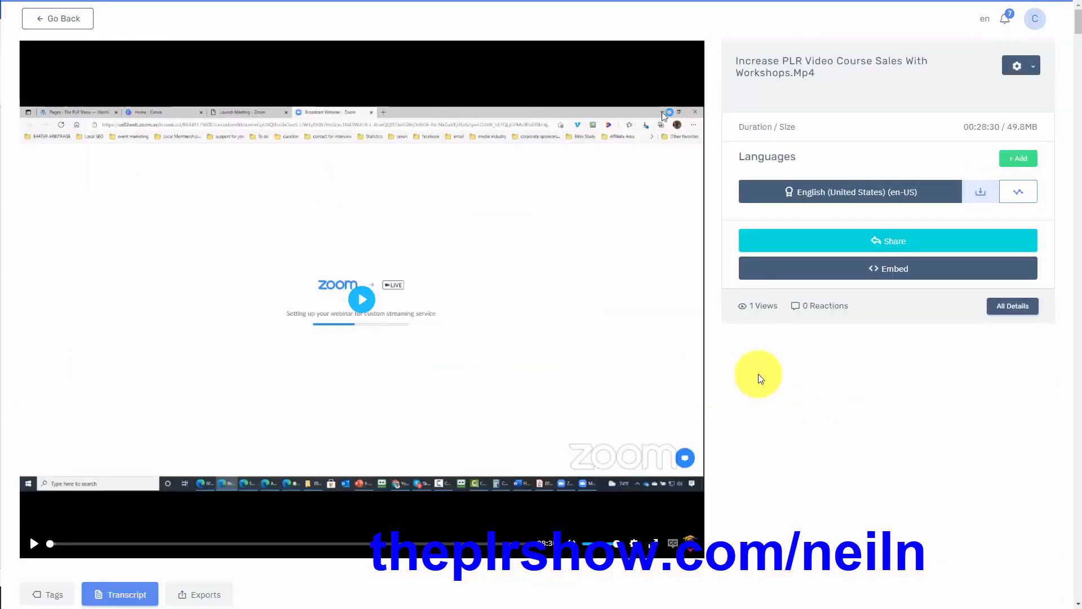
Add the "Increase PLR Video Course Sales with Workshops" video to the page "Video Page for Business Automation".
click(1030, 69)
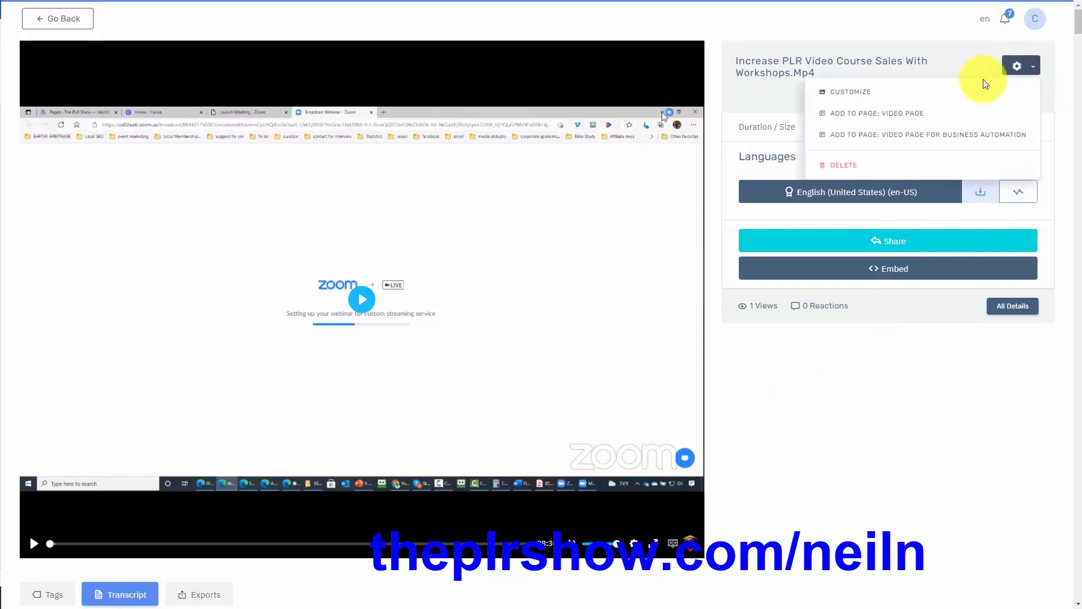
click(945, 138)
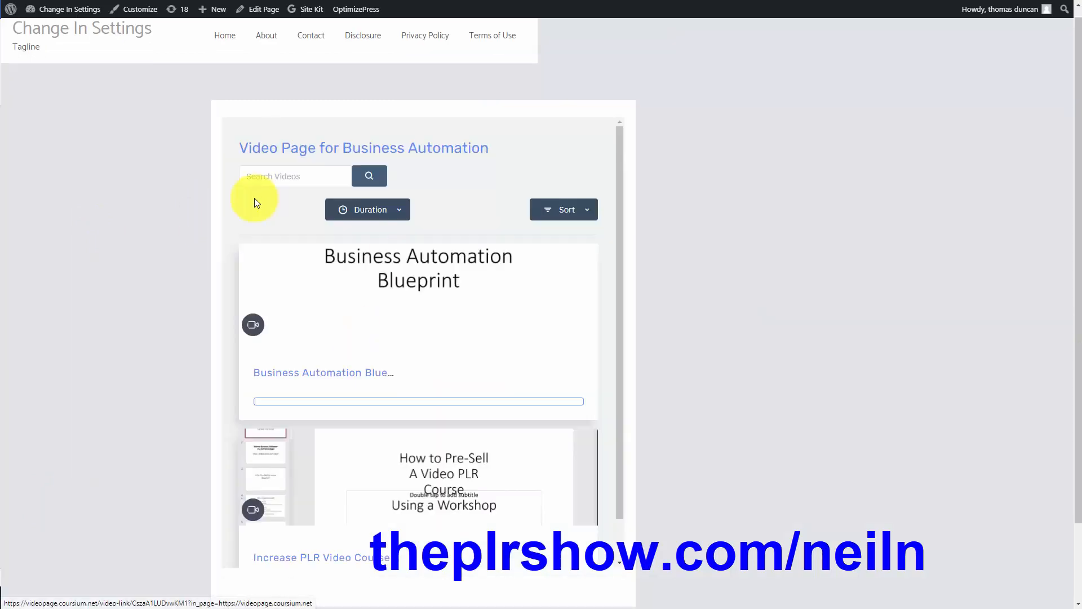
On the WordPress page with the embedded video page, open "Increase PLR Video Course Sales with Workshops" and examine its tags.
scroll(363, 493, down, 1)
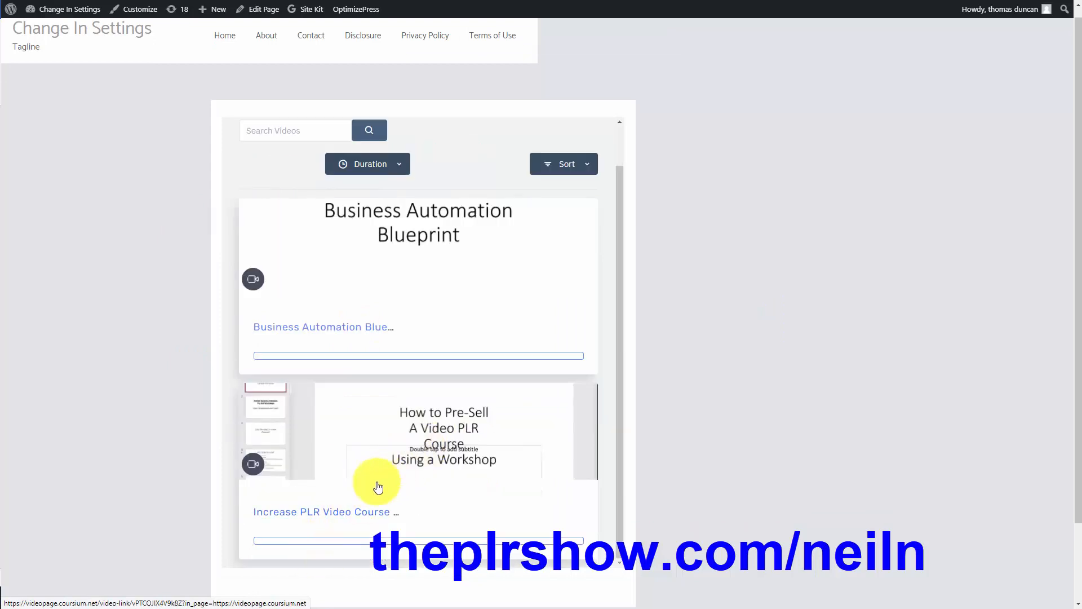
click(403, 470)
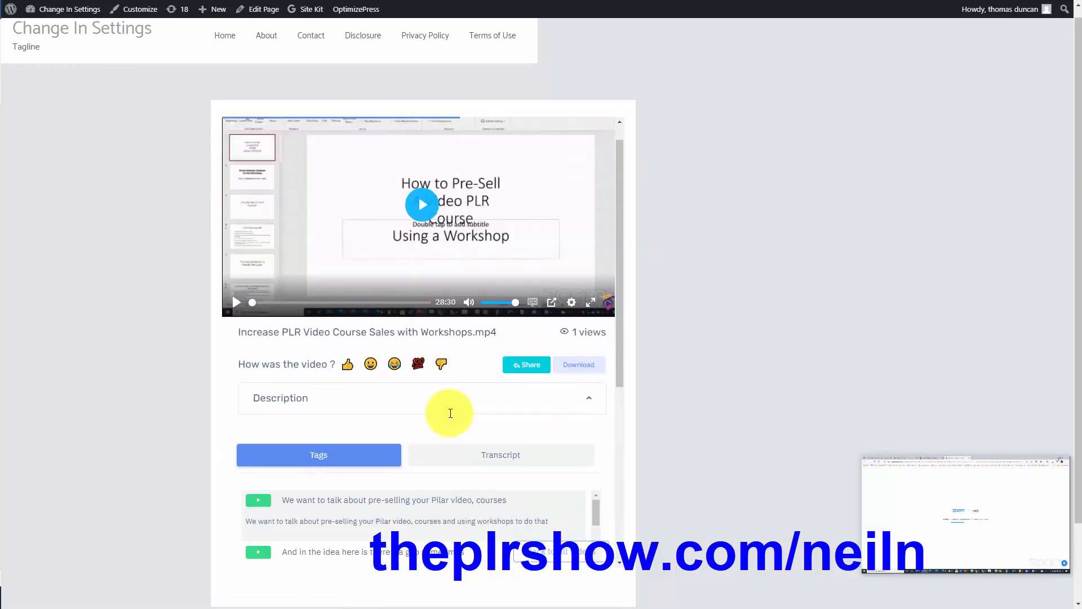
scroll(372, 377, down, 5)
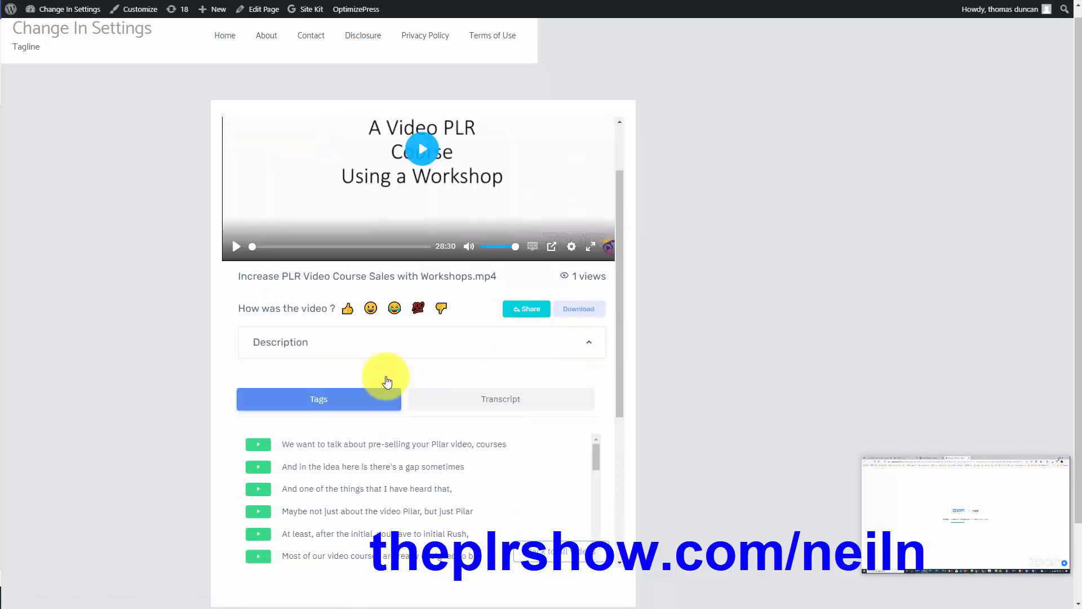
scroll(386, 377, down, 1)
scroll(386, 376, up, 4)
scroll(385, 377, down, 1)
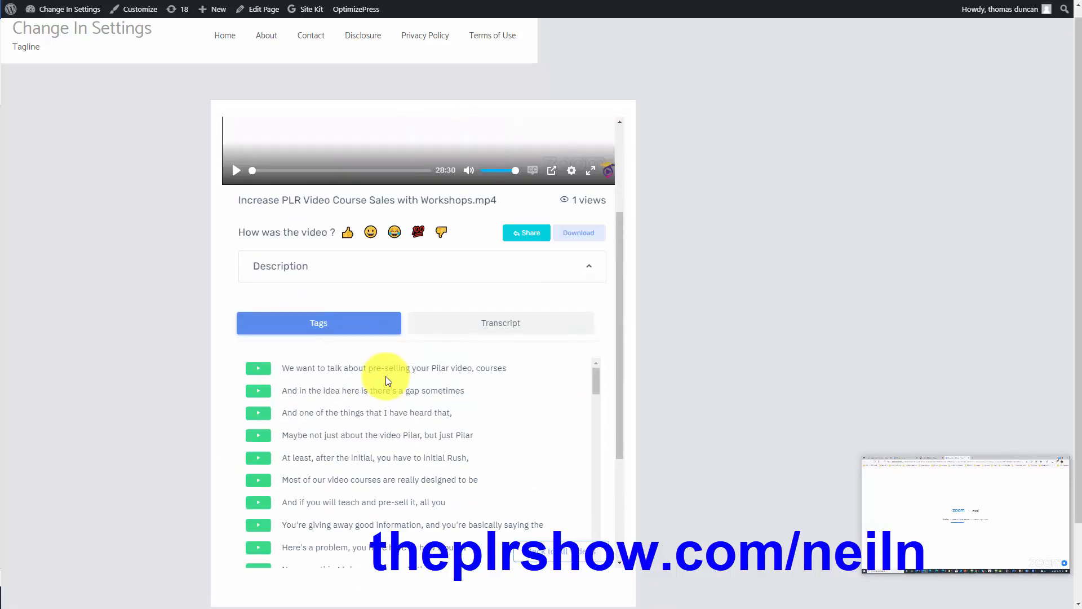
scroll(385, 376, up, 1)
scroll(499, 373, up, 1)
scroll(498, 374, down, 1)
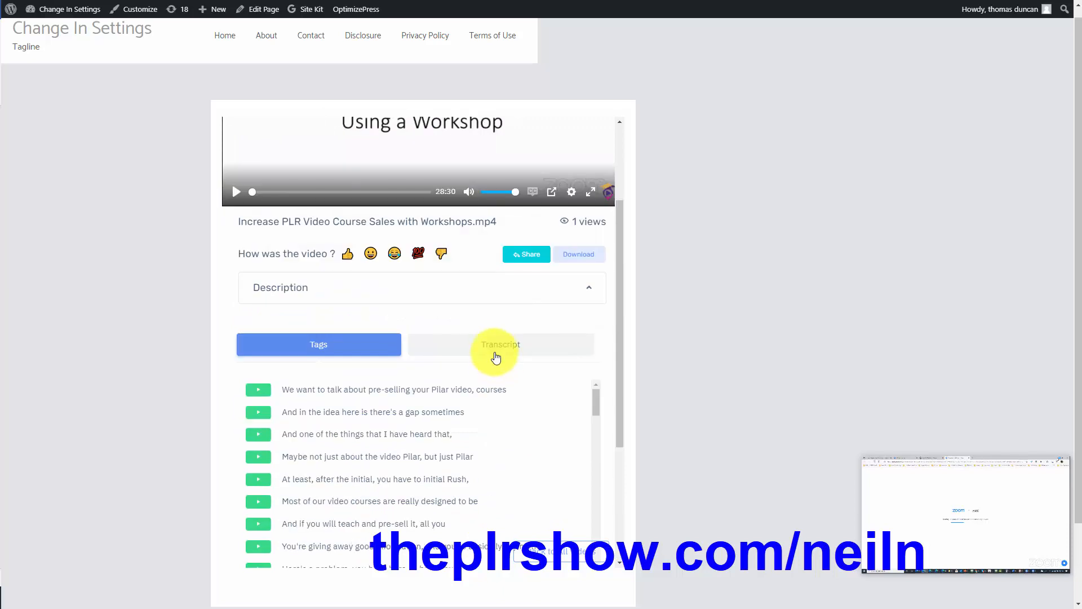
Search the video's transcript for "started", play the video from the matching line, and pause it.
click(482, 348)
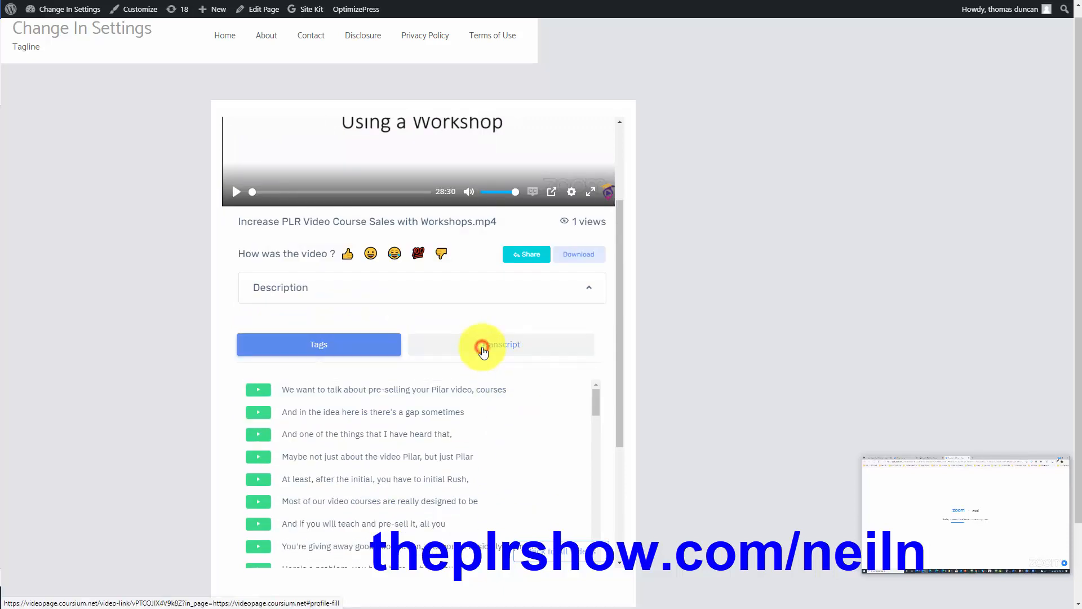
click(321, 393)
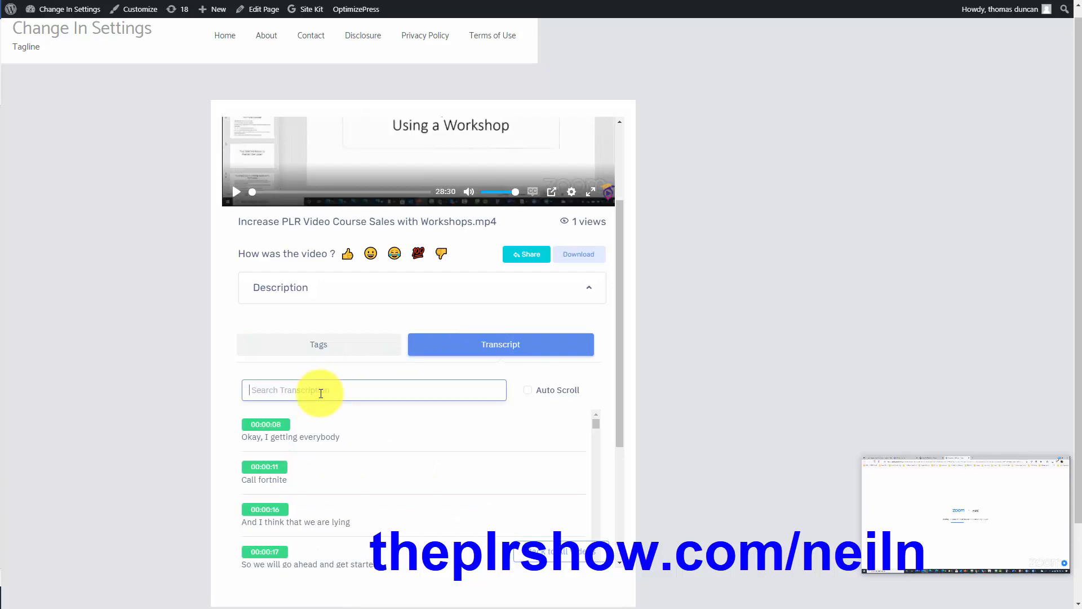
text(s)
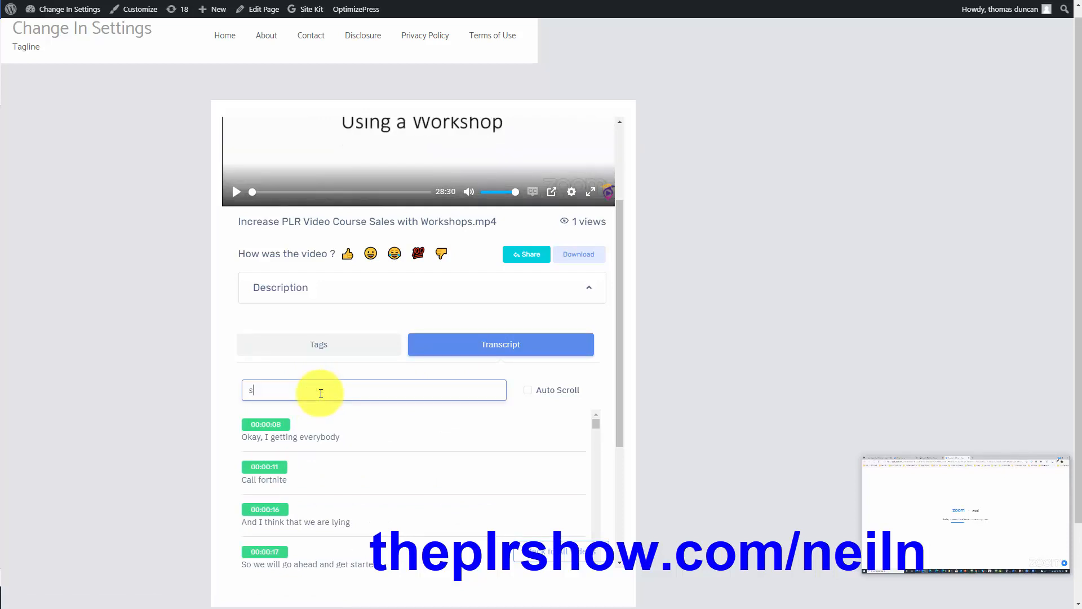
text(tarted)
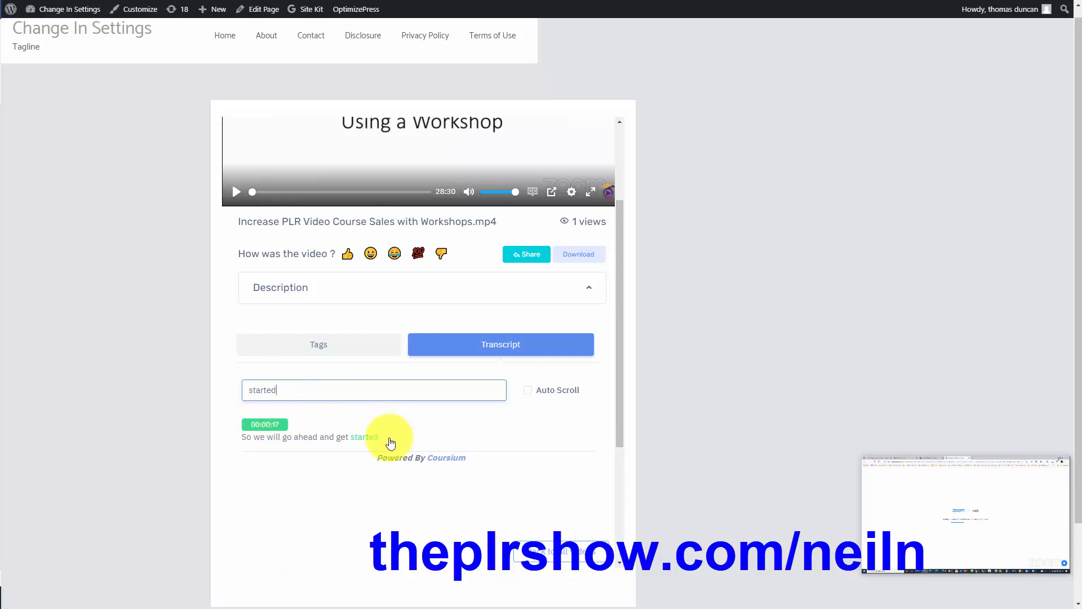
click(348, 438)
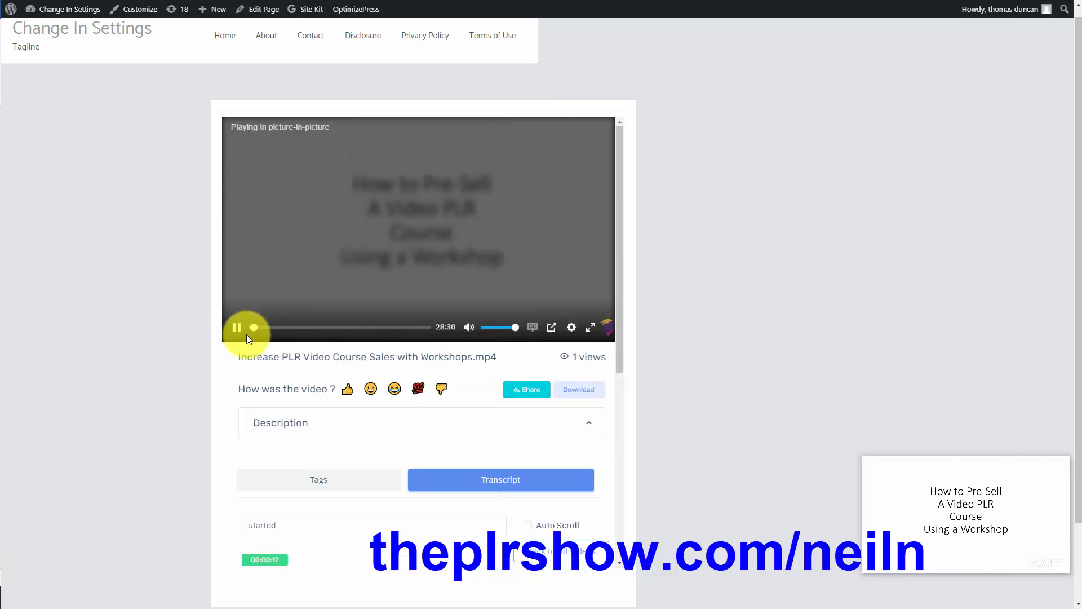
click(239, 328)
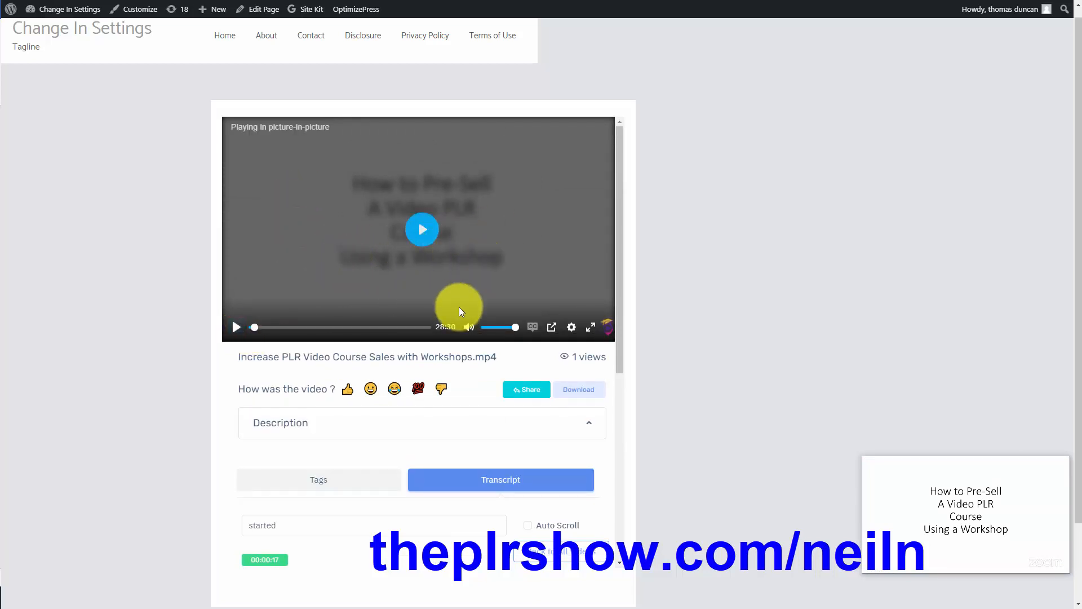
scroll(519, 412, up, 1)
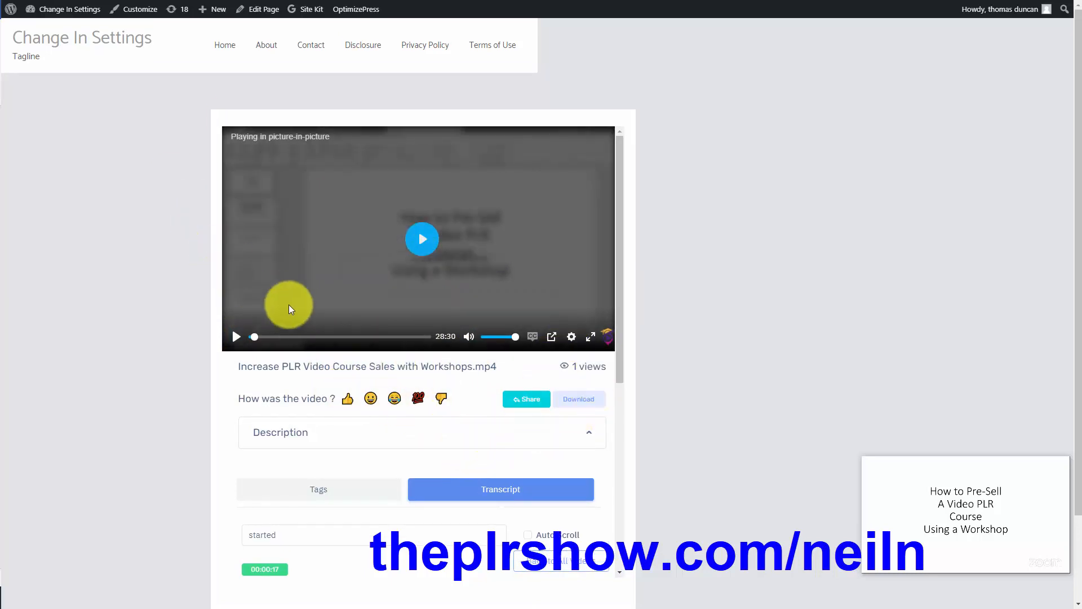
scroll(306, 316, down, 3)
scroll(308, 315, down, 2)
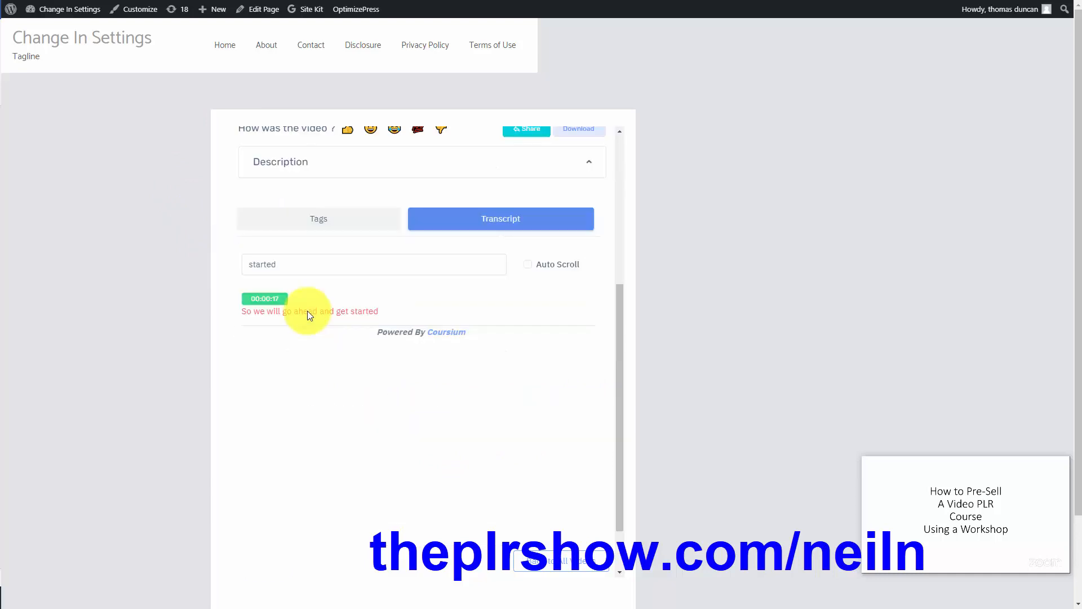
Switch back to Coursium and view the dashboard overview and the analytics for all videos.
key(ctrl+Tab)
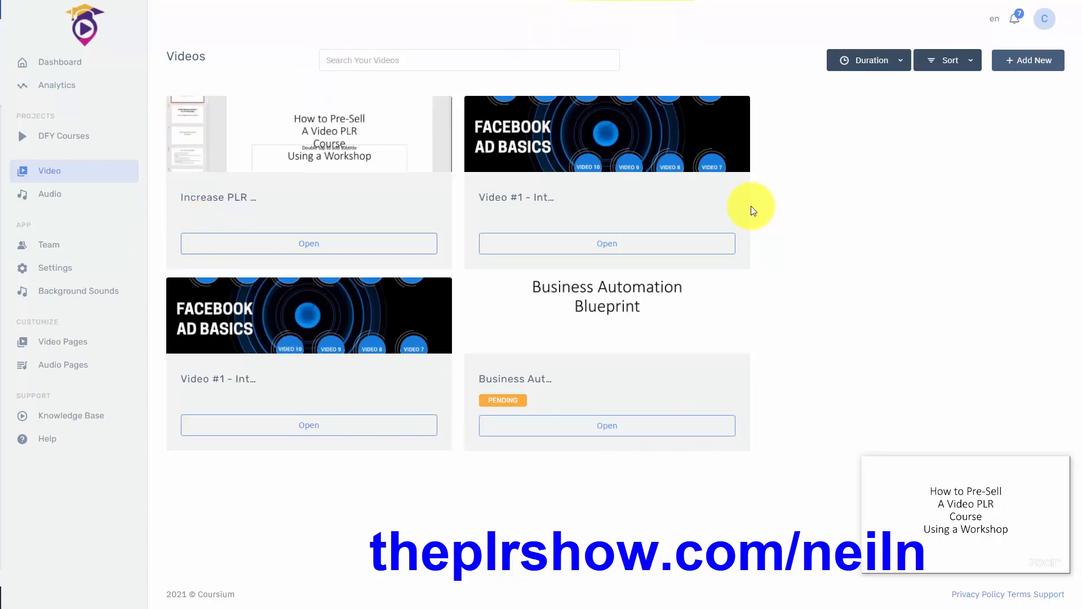
click(85, 27)
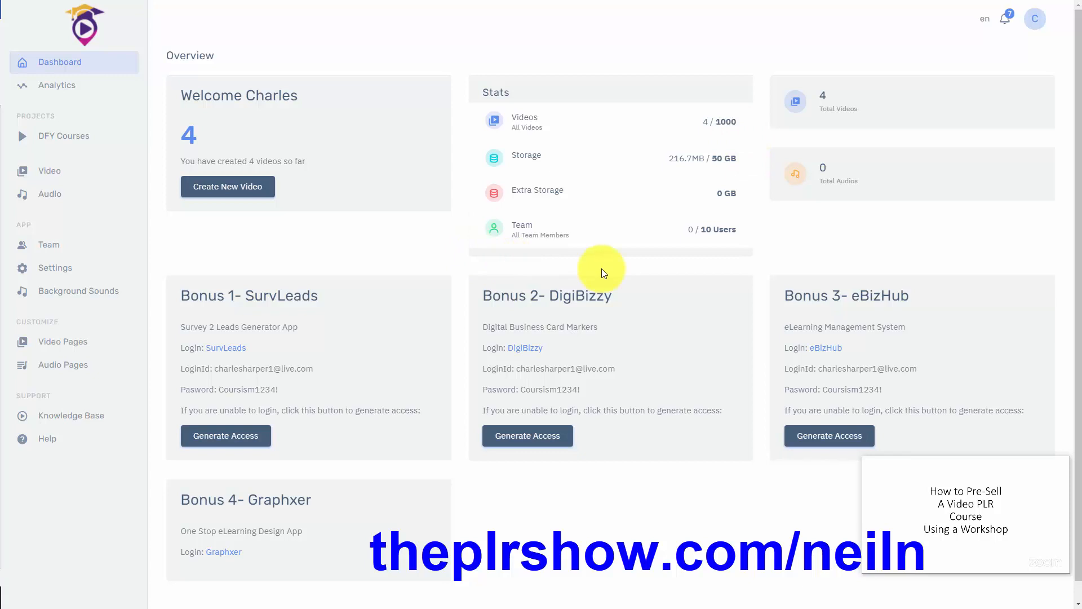
click(132, 85)
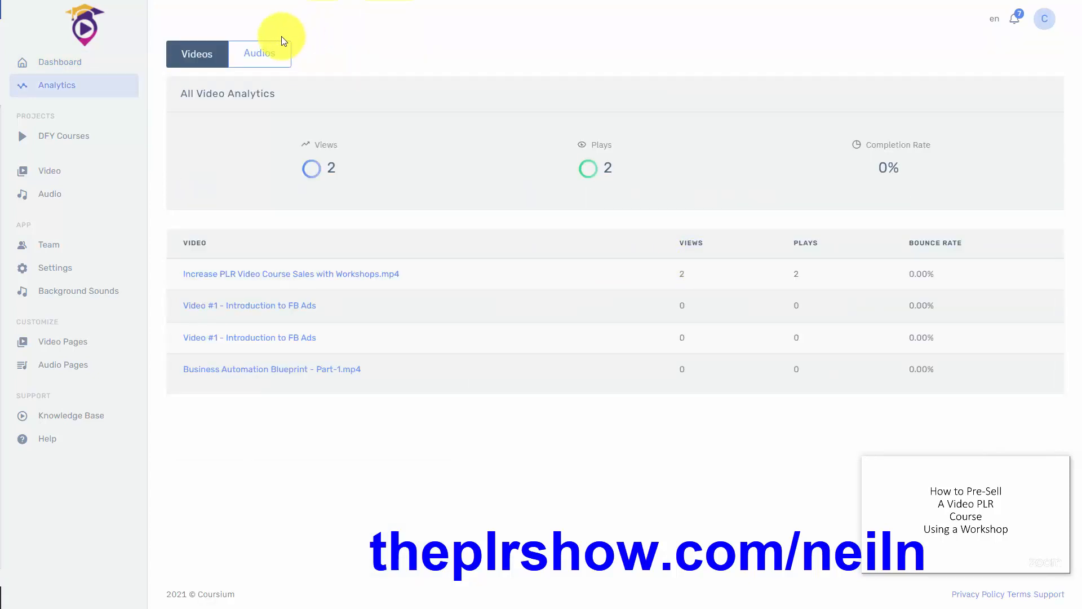